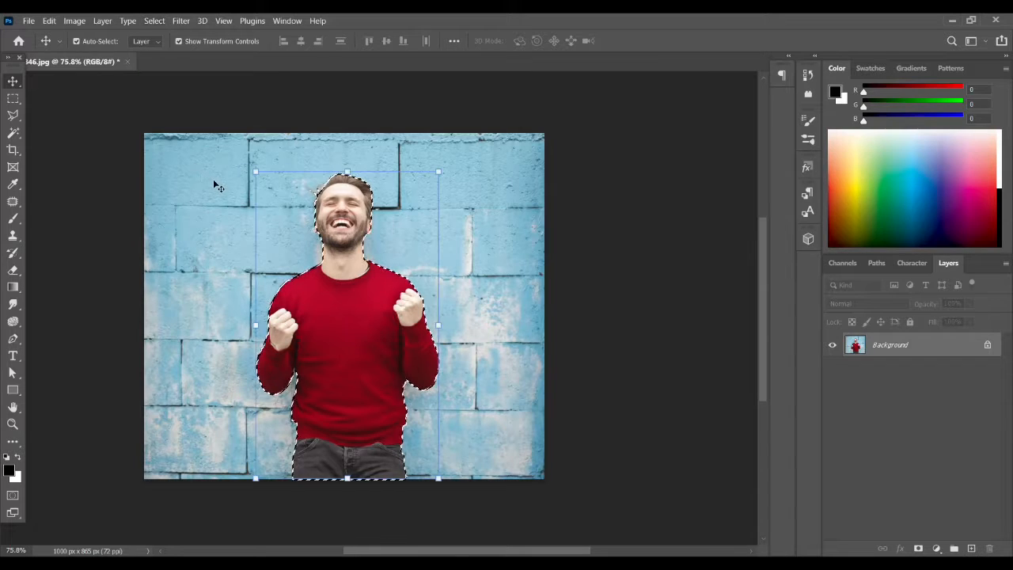
Open the man's selection in Select and Mask and set the edge detection radius to 2 px.
{"action": "left_click", "coordinate": [13, 98]}
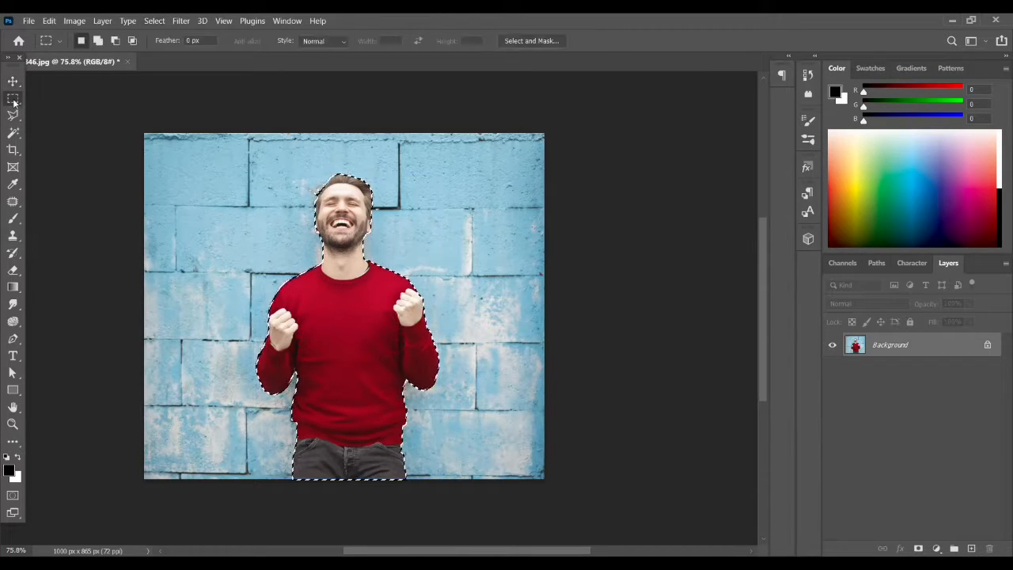
{"action": "left_click", "coordinate": [531, 41]}
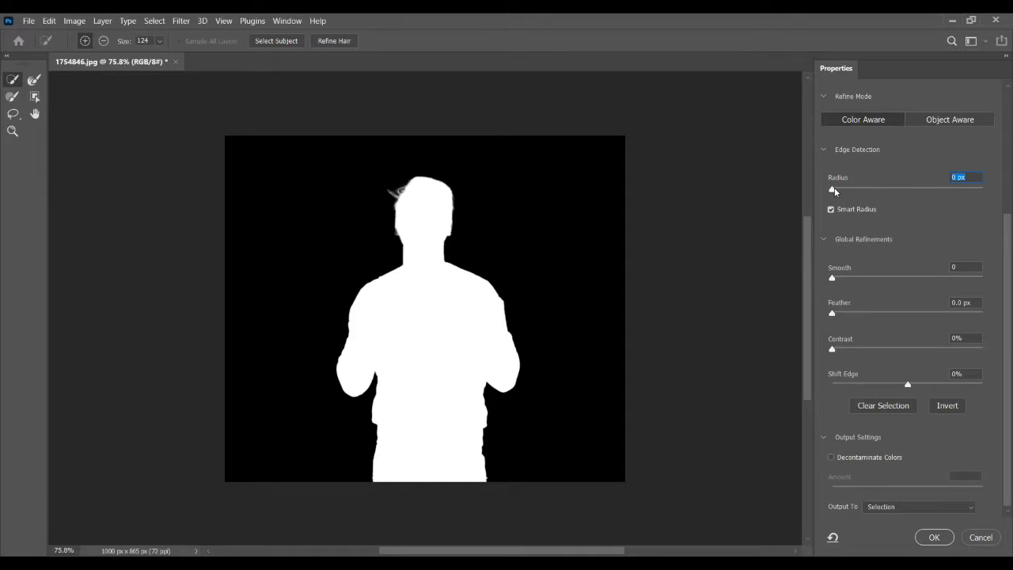
{"action": "left_click_drag", "start_coordinate": [837, 187], "coordinate": [842, 189]}
{"action": "key", "text": "alt"}
{"action": "key", "text": "alt"}
{"action": "key", "text": "alt"}
Output the refined selection as a new layer with a layer mask.
{"action": "left_click", "coordinate": [899, 506]}
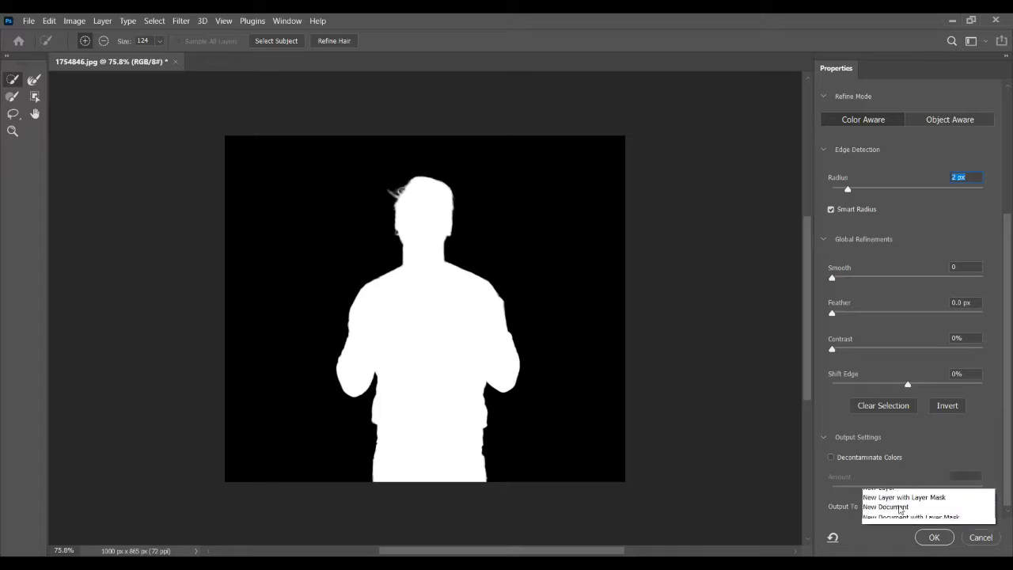
{"action": "left_click", "coordinate": [903, 525]}
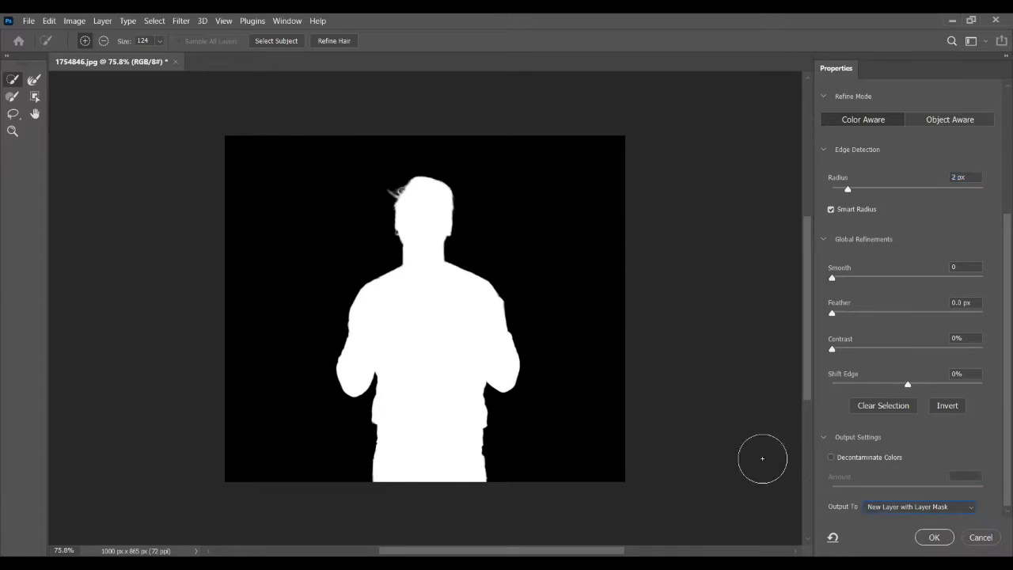
{"action": "left_click", "coordinate": [932, 538]}
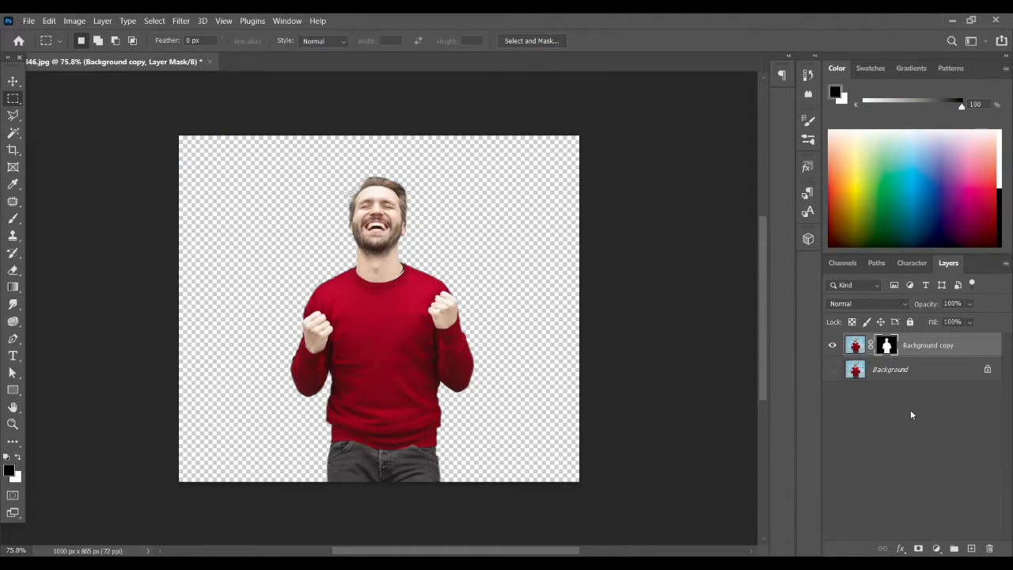
Add a mid-gray solid color fill layer and place it directly beneath the masked cut-out of the man.
{"action": "left_click", "coordinate": [937, 549]}
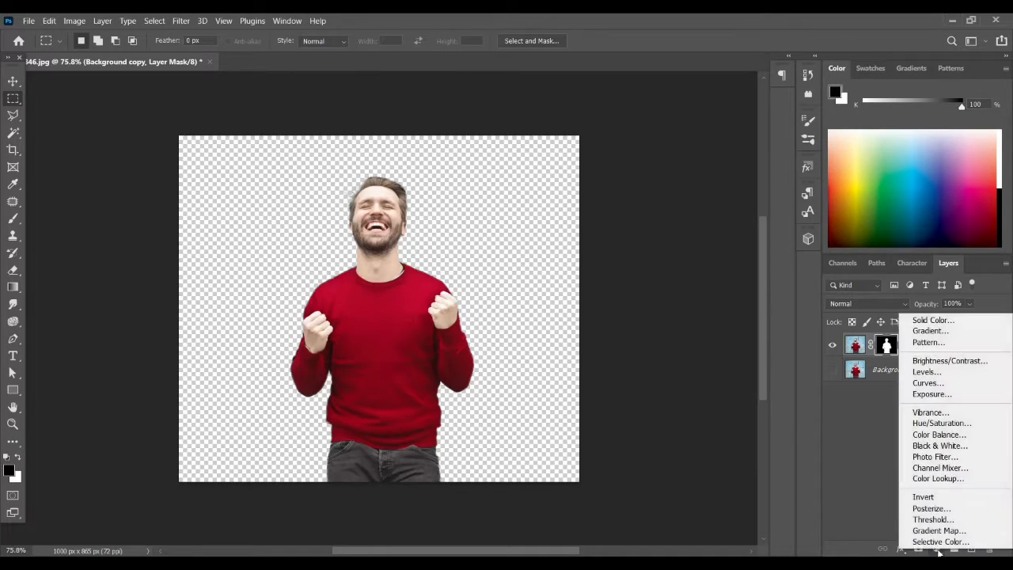
{"action": "left_click", "coordinate": [928, 321]}
{"action": "mouse_move", "coordinate": [763, 357]}
{"action": "left_mouse_down"}
{"action": "mouse_move", "coordinate": [678, 391]}
{"action": "mouse_move", "coordinate": [662, 353]}
{"action": "left_mouse_up"}
{"action": "left_click", "coordinate": [963, 269]}
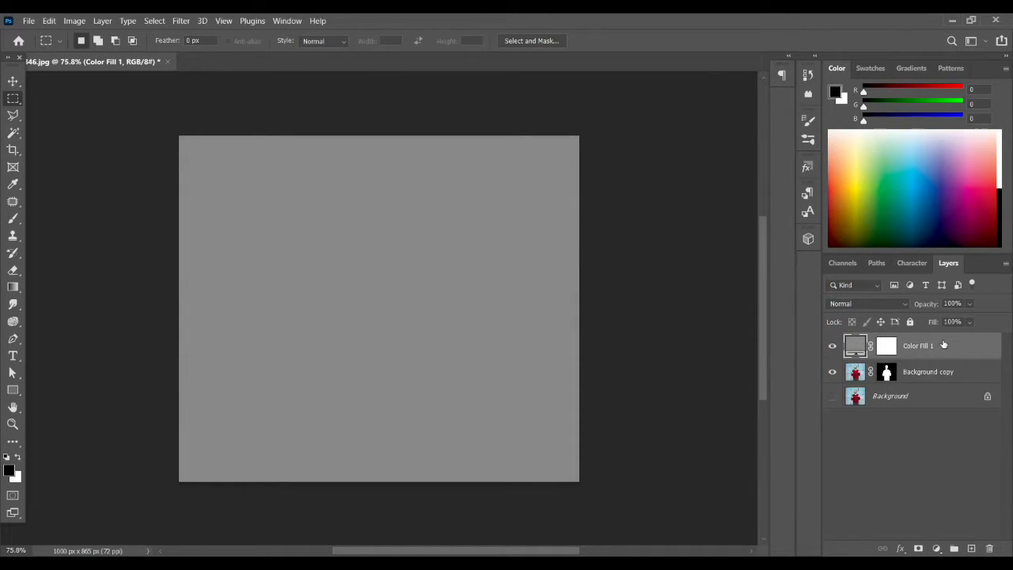
{"action": "left_click_drag", "start_coordinate": [943, 346], "coordinate": [943, 382]}
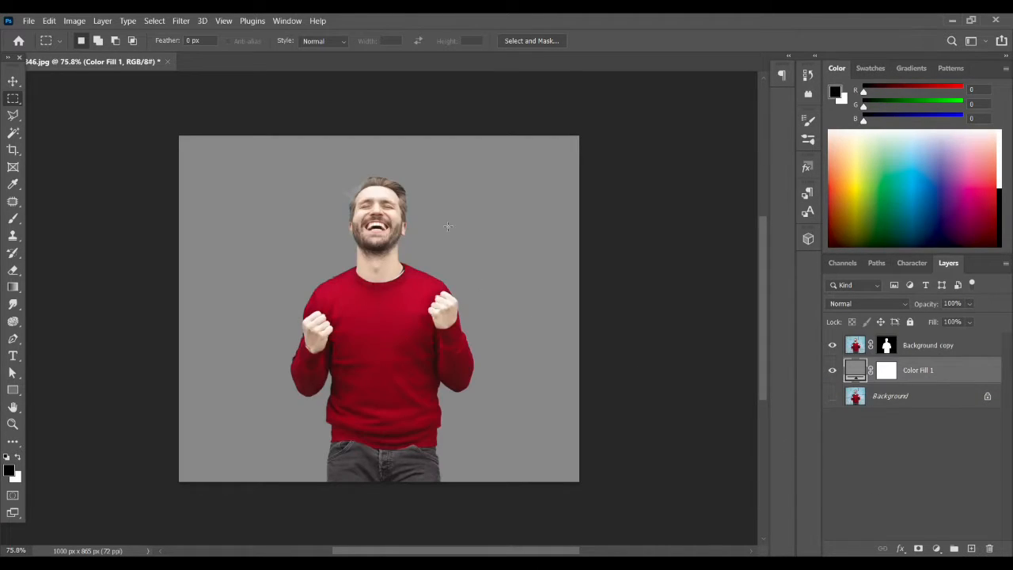
Examine the cut-out's edges around the face, neck, shoulder and fist against the gray fill.
{"action": "scroll", "coordinate": [447, 226], "scroll_direction": "up", "scroll_amount": 10}
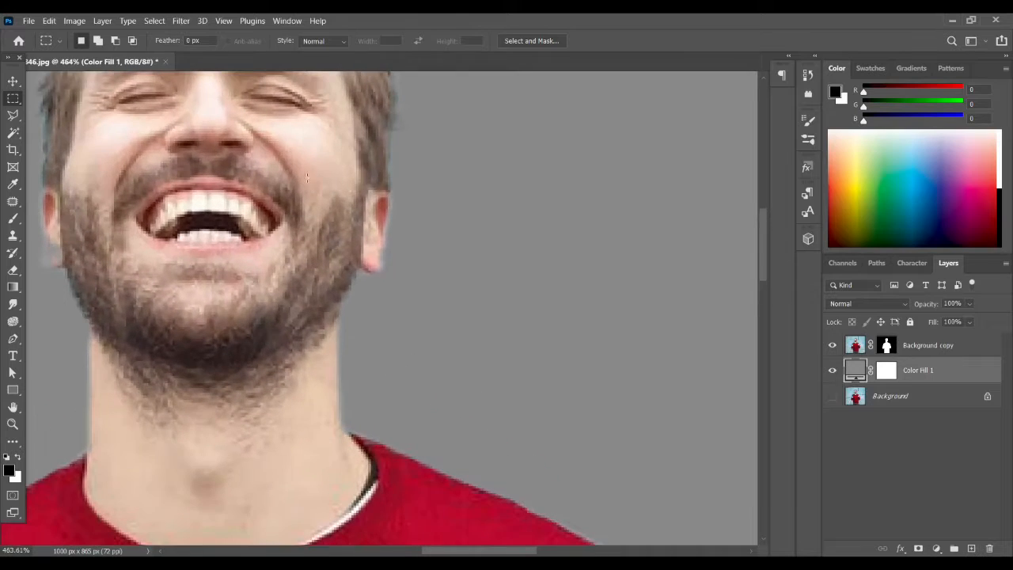
{"action": "scroll", "coordinate": [437, 291], "scroll_direction": "down", "scroll_amount": 3}
{"action": "scroll", "coordinate": [519, 344], "scroll_direction": "up", "scroll_amount": 4}
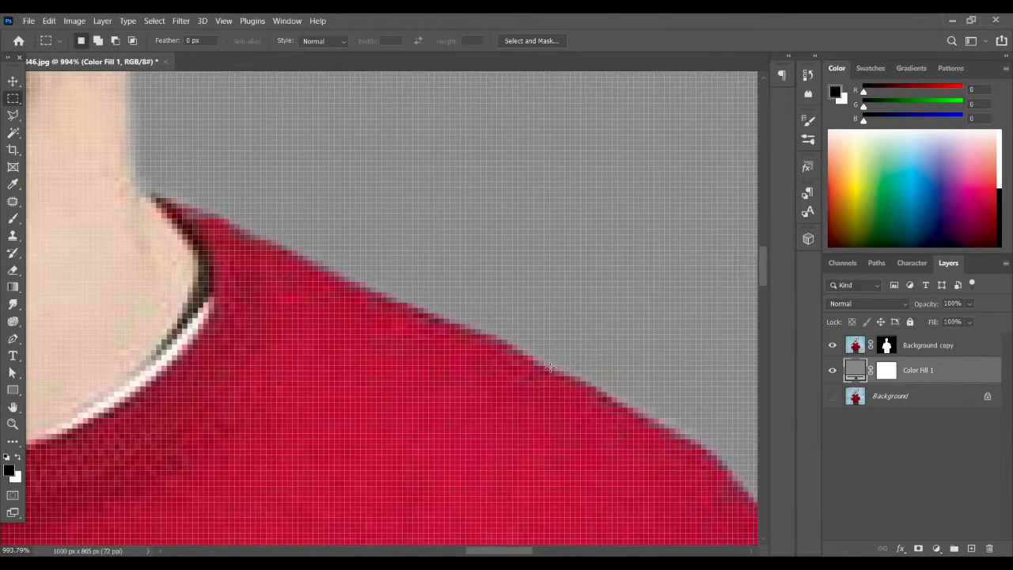
{"action": "scroll", "coordinate": [546, 361], "scroll_direction": "down", "scroll_amount": 3}
{"action": "left_click_drag", "start_coordinate": [534, 404], "coordinate": [278, 230]}
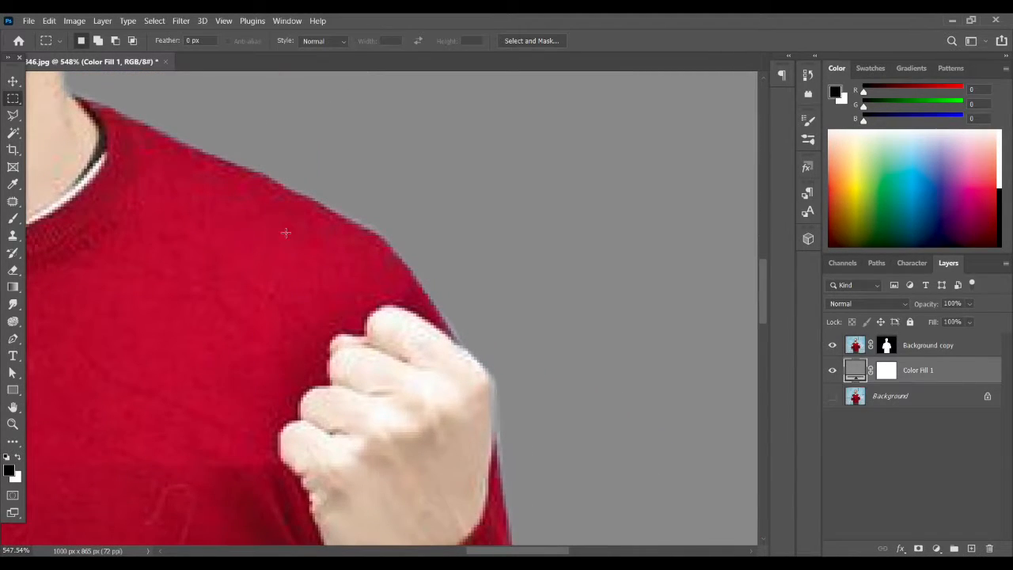
{"action": "scroll", "coordinate": [286, 233], "scroll_direction": "down", "scroll_amount": 4}
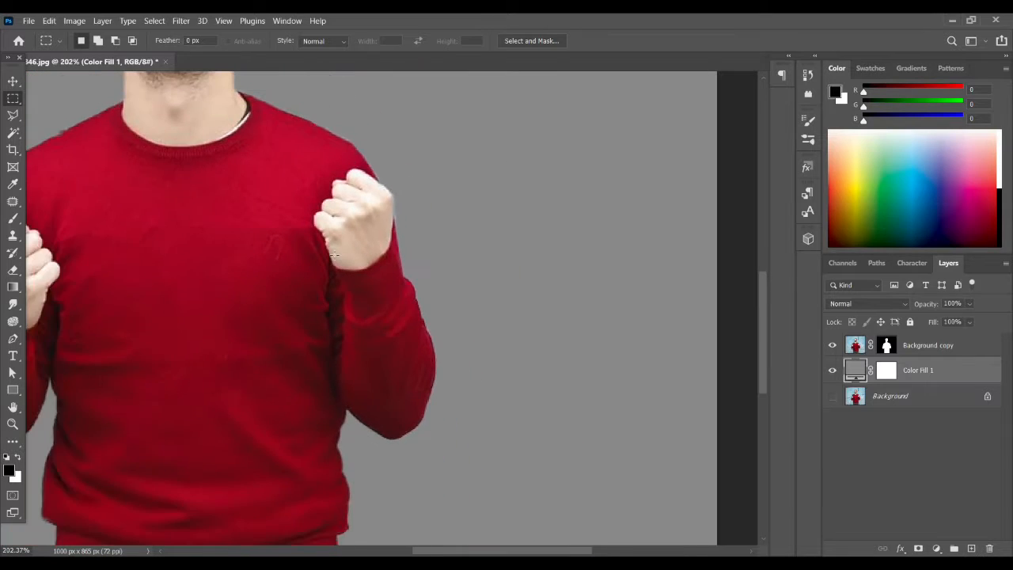
{"action": "scroll", "coordinate": [407, 254], "scroll_direction": "down", "scroll_amount": 3}
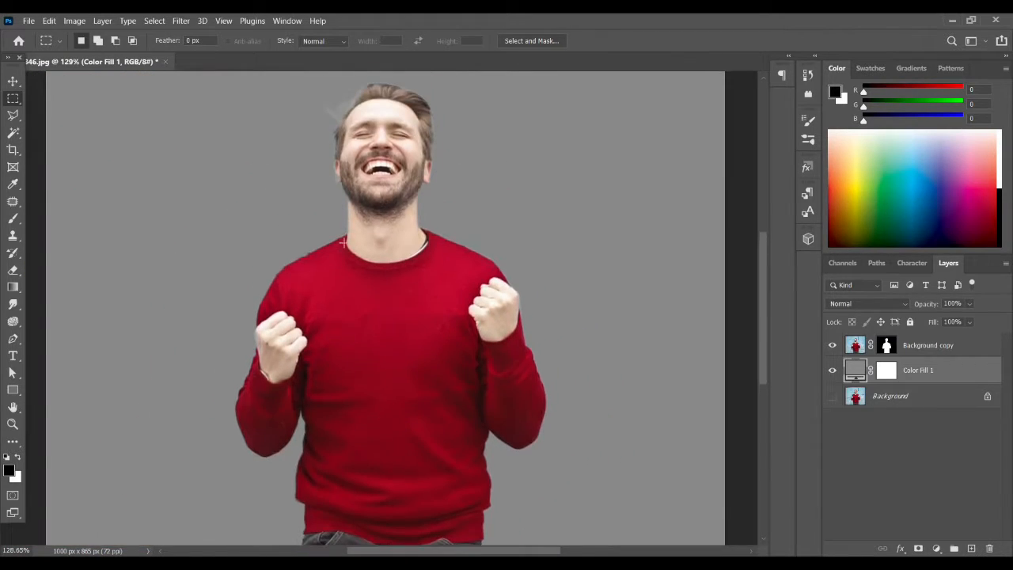
{"action": "scroll", "coordinate": [342, 242], "scroll_direction": "down", "scroll_amount": 2}
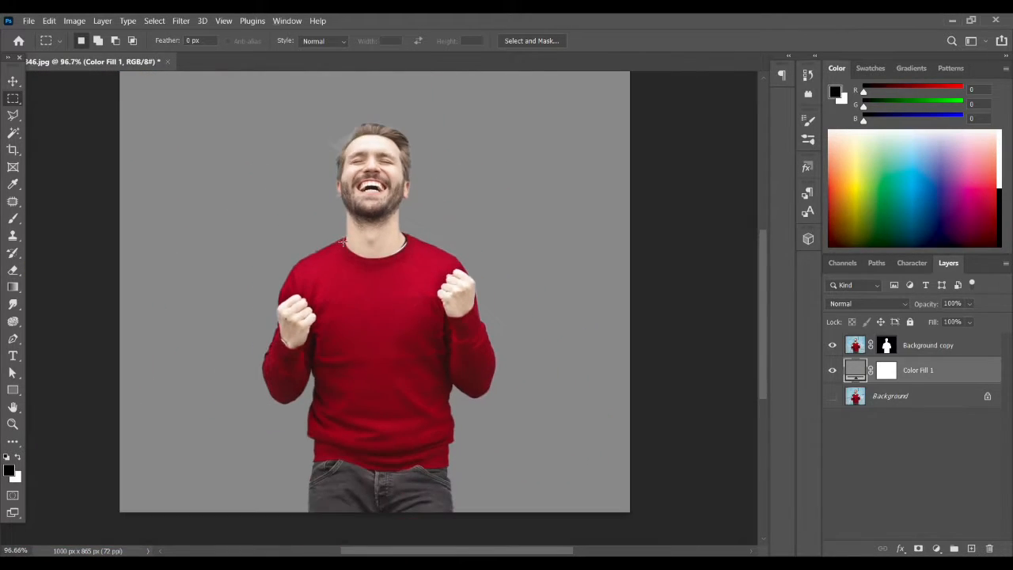
Smudge the cut-out's layer mask at 7% strength along the neck and shoulder edge on the image's right side.
{"action": "left_click", "coordinate": [13, 80]}
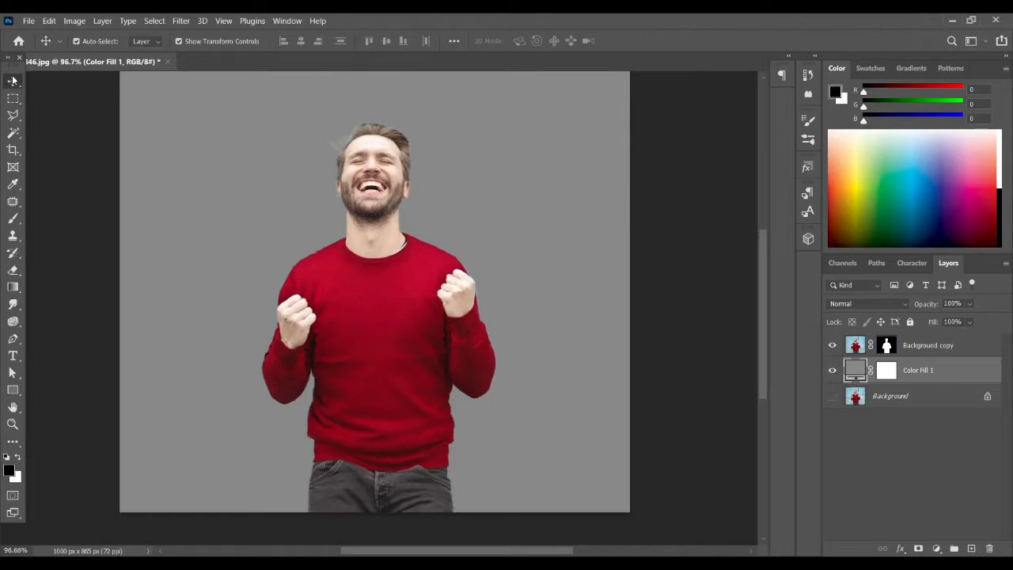
{"action": "left_click", "coordinate": [13, 305]}
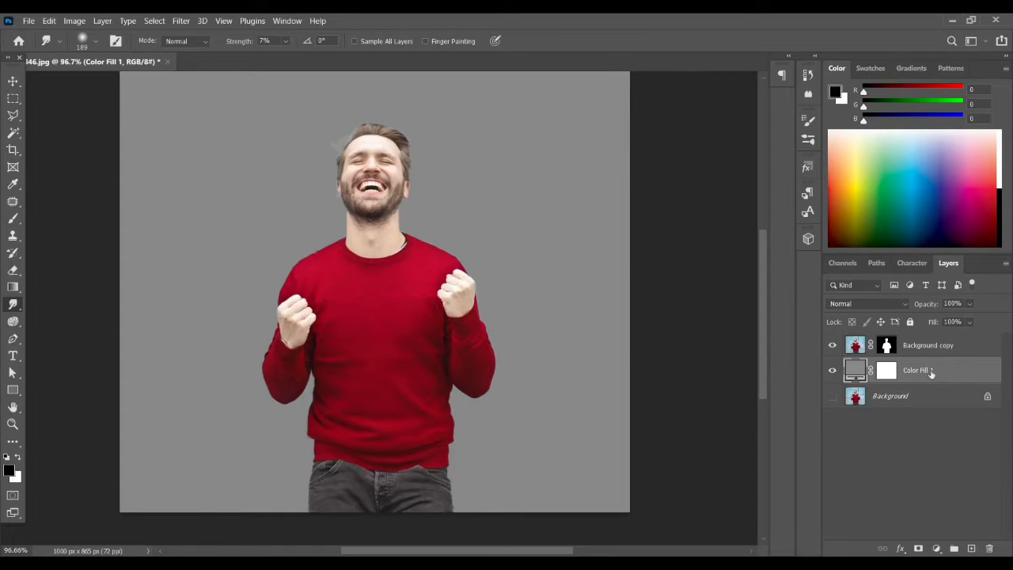
{"action": "left_click", "coordinate": [887, 345]}
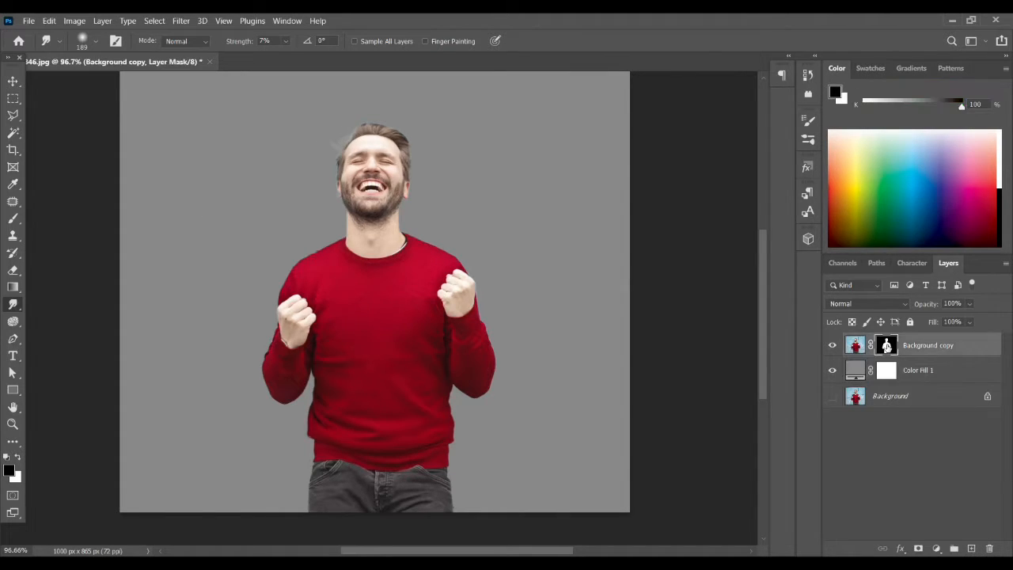
{"action": "scroll", "coordinate": [378, 283], "scroll_direction": "up", "scroll_amount": 5}
{"action": "scroll", "coordinate": [499, 253], "scroll_direction": "up", "scroll_amount": 3}
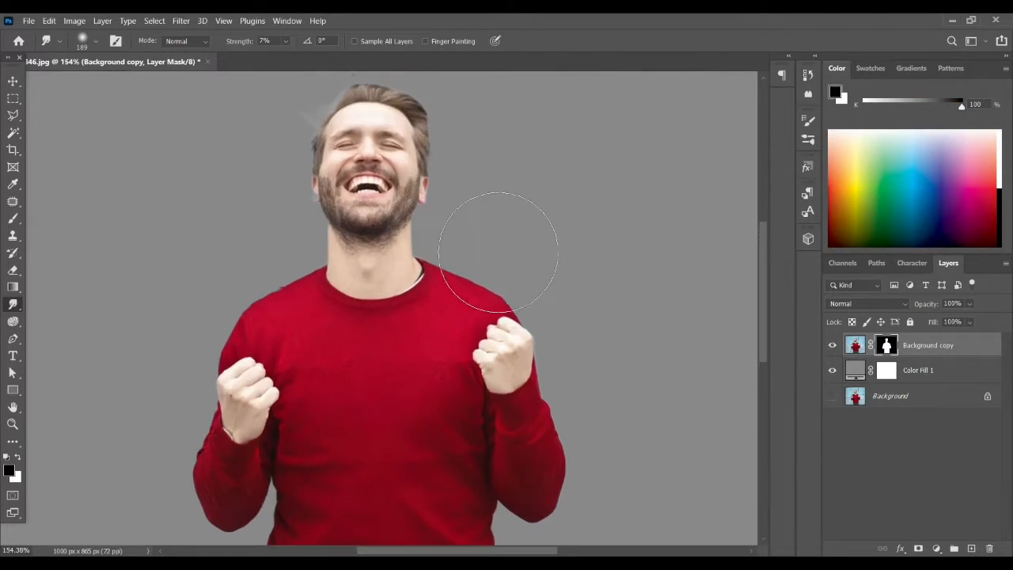
{"action": "mouse_move", "coordinate": [499, 253]}
{"action": "left_mouse_down"}
{"action": "mouse_move", "coordinate": [520, 265]}
{"action": "mouse_move", "coordinate": [481, 274]}
{"action": "left_mouse_up"}
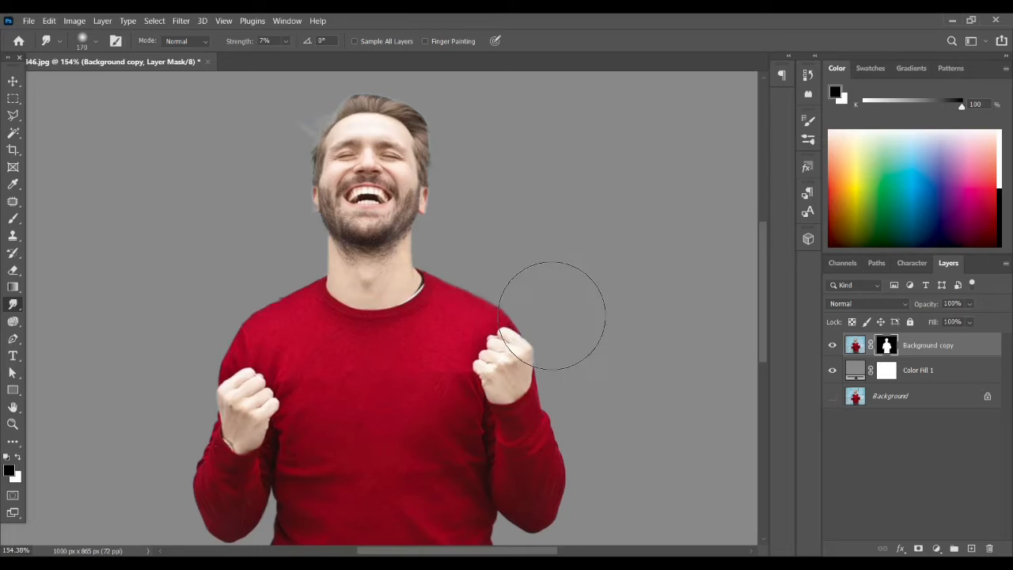
Soften the mask edge along the fist, forearm and elbow on the image's right side with the 170 px smudge brush.
{"action": "scroll", "coordinate": [549, 312], "scroll_direction": "down", "scroll_amount": 2}
{"action": "scroll", "coordinate": [547, 310], "scroll_direction": "down", "scroll_amount": 1}
{"action": "scroll", "coordinate": [567, 285], "scroll_direction": "up", "scroll_amount": 4, "text": "alt"}
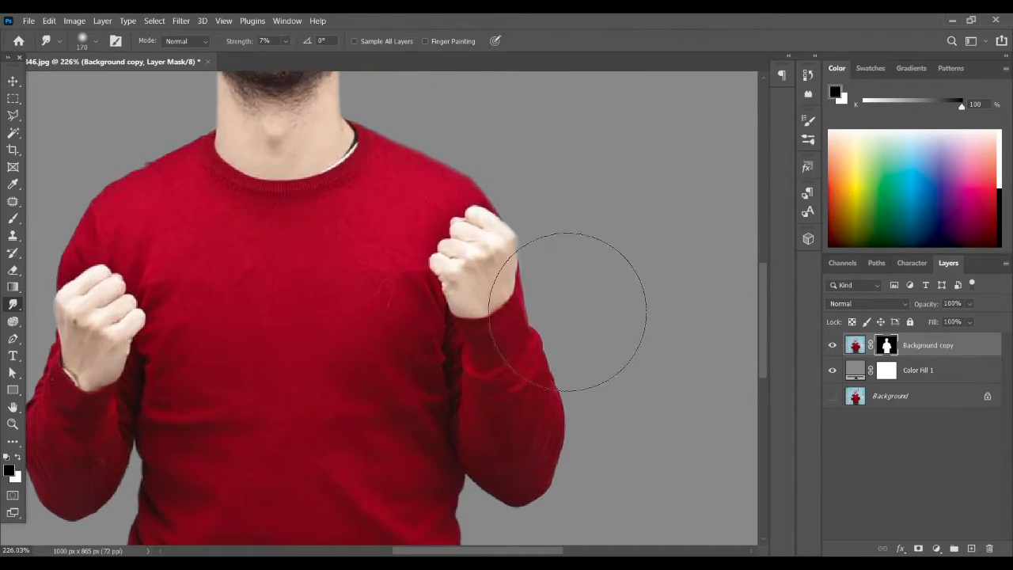
{"action": "scroll", "coordinate": [593, 368], "scroll_direction": "down", "scroll_amount": 3}
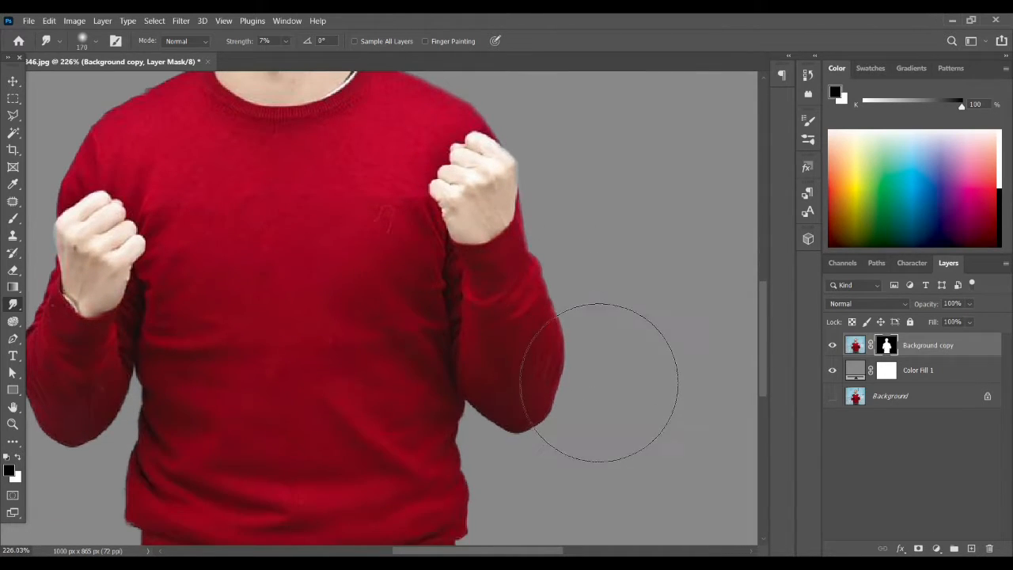
{"action": "scroll", "coordinate": [595, 364], "scroll_direction": "down", "scroll_amount": 2}
{"action": "scroll", "coordinate": [522, 407], "scroll_direction": "down", "scroll_amount": 1}
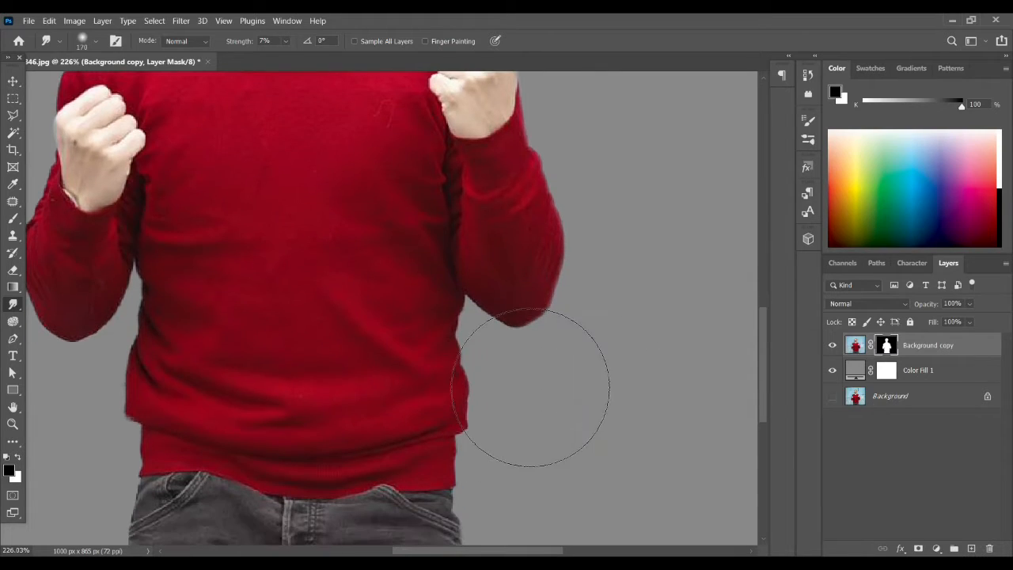
Reduce the smudge brush to 56 px and soften the mask edge along the sweater's waist and jeans on the image's right side.
{"action": "right_click", "coordinate": [534, 394]}
{"action": "left_click_drag", "start_coordinate": [475, 355], "coordinate": [386, 363], "text": "alt"}
{"action": "mouse_move", "coordinate": [486, 342]}
{"action": "left_mouse_down"}
{"action": "mouse_move", "coordinate": [460, 325]}
{"action": "mouse_move", "coordinate": [474, 331]}
{"action": "mouse_move", "coordinate": [465, 327]}
{"action": "mouse_move", "coordinate": [472, 362]}
{"action": "mouse_move", "coordinate": [496, 406]}
{"action": "mouse_move", "coordinate": [496, 431]}
{"action": "mouse_move", "coordinate": [466, 433]}
{"action": "mouse_move", "coordinate": [475, 485]}
{"action": "left_mouse_up"}
{"action": "scroll", "coordinate": [455, 486], "scroll_direction": "down", "scroll_amount": 3}
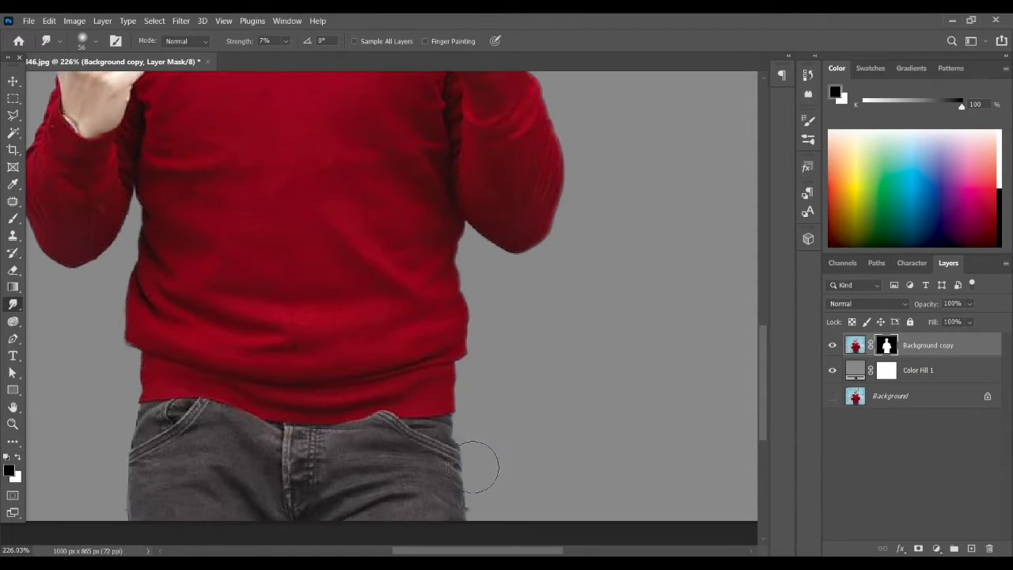
{"action": "scroll", "coordinate": [363, 407], "scroll_direction": "down", "scroll_amount": 3}
{"action": "scroll", "coordinate": [363, 406], "scroll_direction": "up", "scroll_amount": 4}
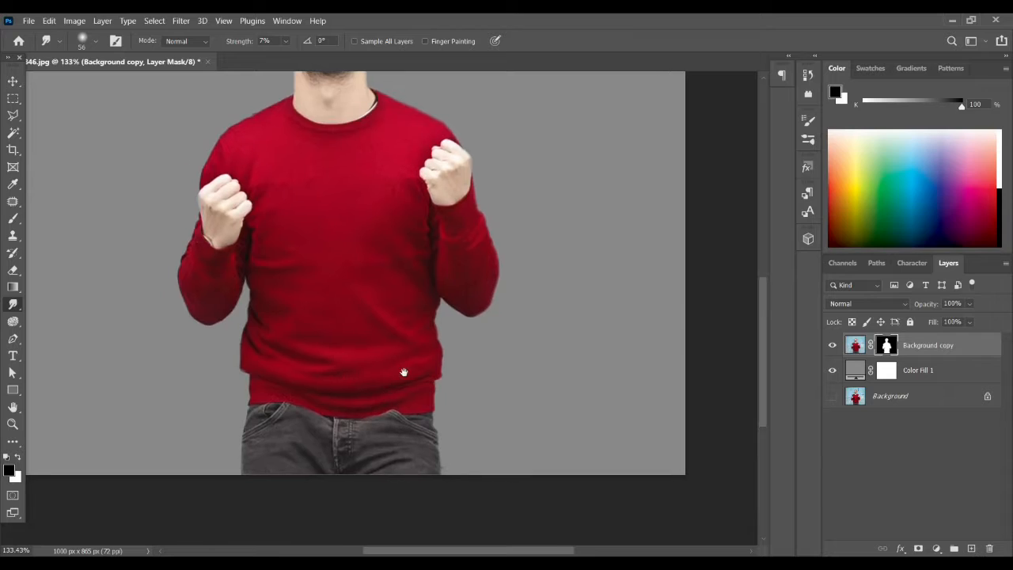
Enlarge the smudge brush to 158 px and soften the mask from waist to arm, shoulder and neck on the image's left side.
{"action": "left_click_drag", "start_coordinate": [366, 449], "coordinate": [367, 449]}
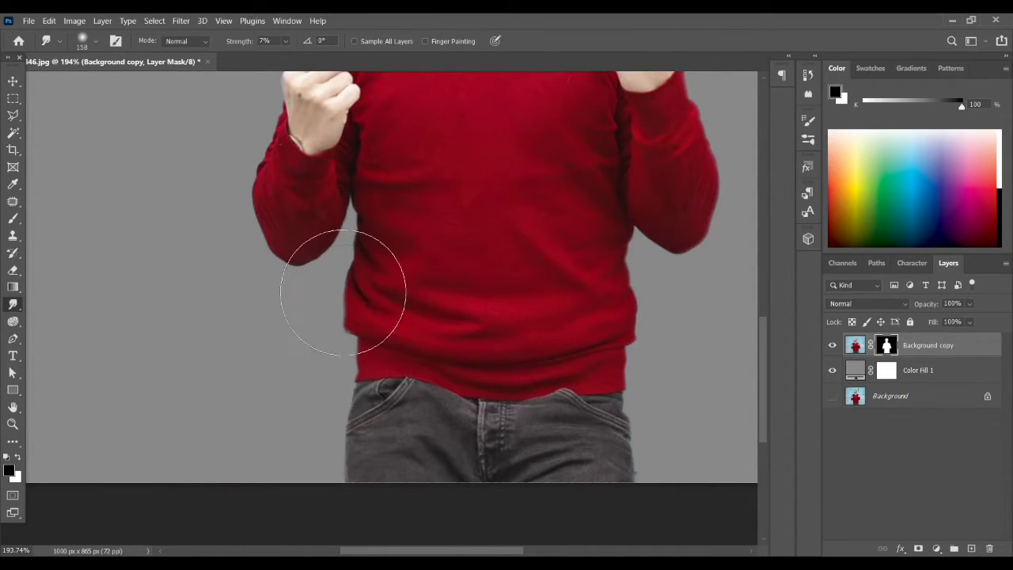
{"action": "left_click_drag", "start_coordinate": [244, 225], "coordinate": [367, 350]}
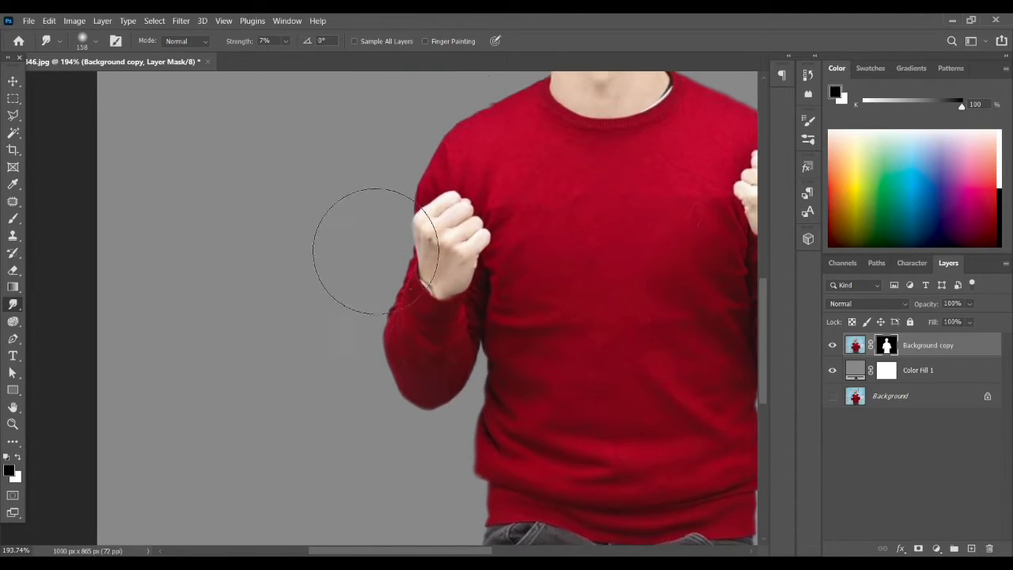
{"action": "left_click_drag", "start_coordinate": [440, 216], "coordinate": [409, 381]}
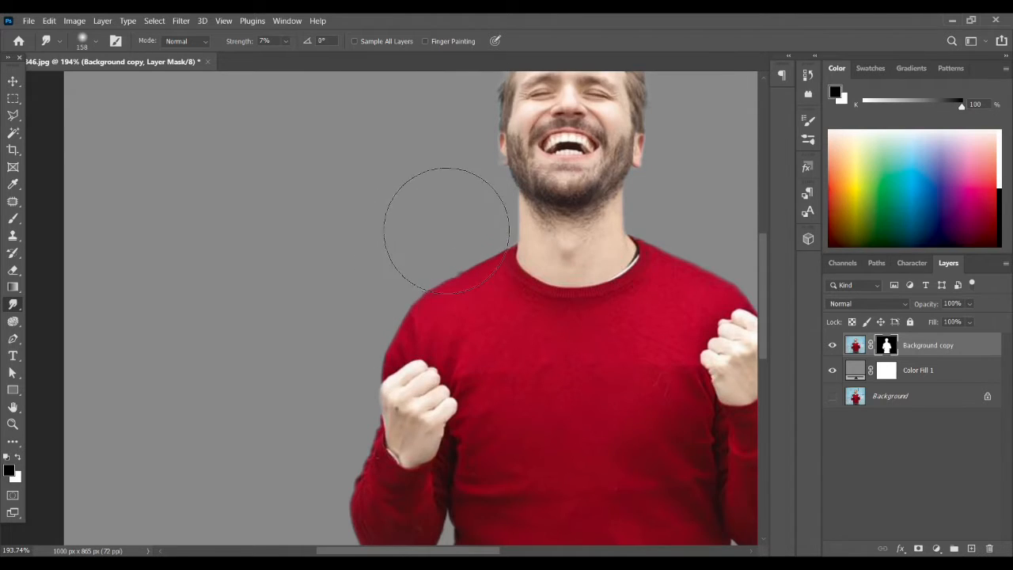
{"action": "left_click_drag", "start_coordinate": [460, 291], "coordinate": [330, 422]}
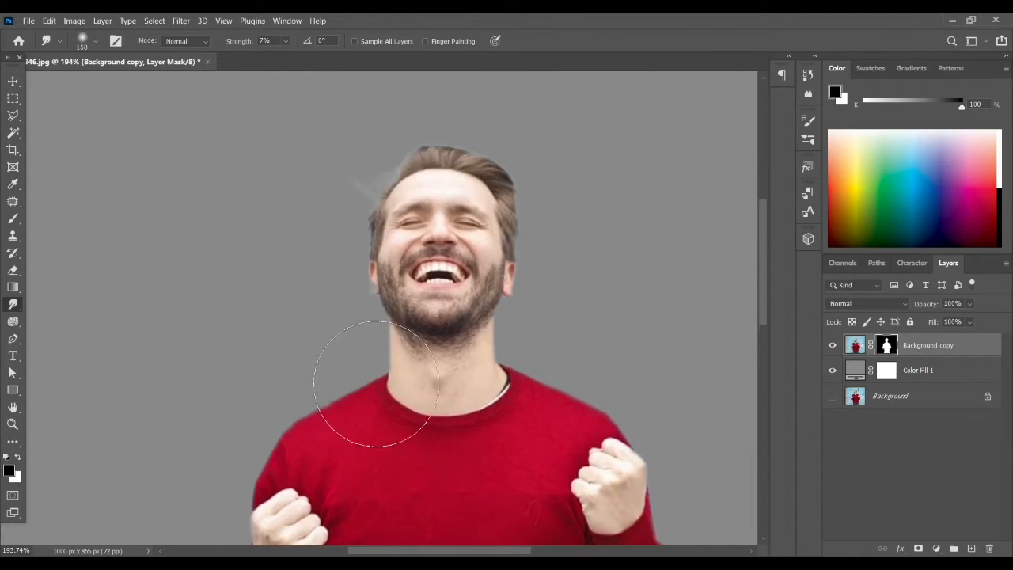
{"action": "left_click_drag", "start_coordinate": [378, 247], "coordinate": [387, 372]}
Smudge the mask edge around the man's hair and both sides of the head.
{"action": "scroll", "coordinate": [386, 400], "scroll_direction": "up", "scroll_amount": 3}
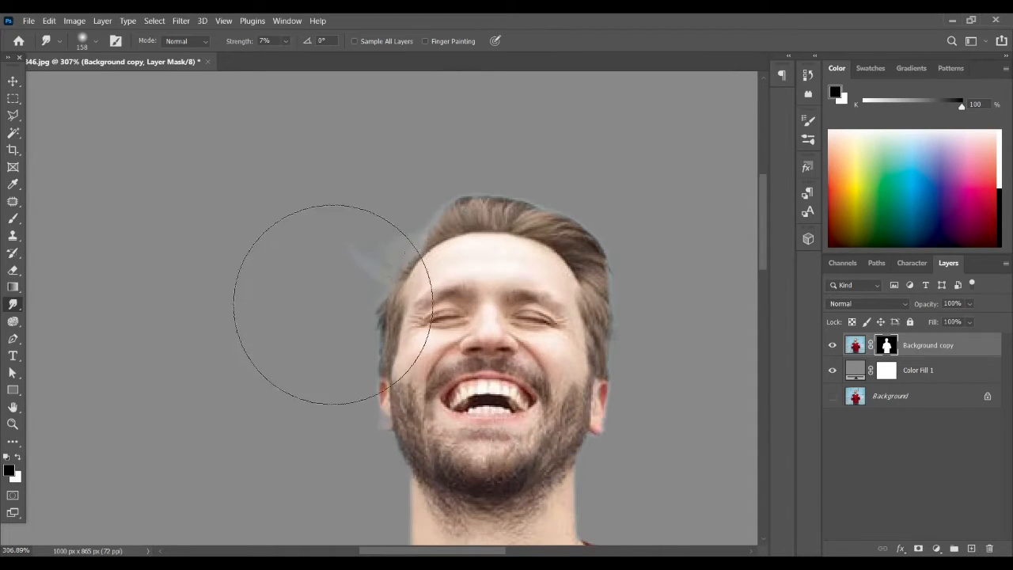
{"action": "left_click_drag", "start_coordinate": [495, 294], "coordinate": [401, 396]}
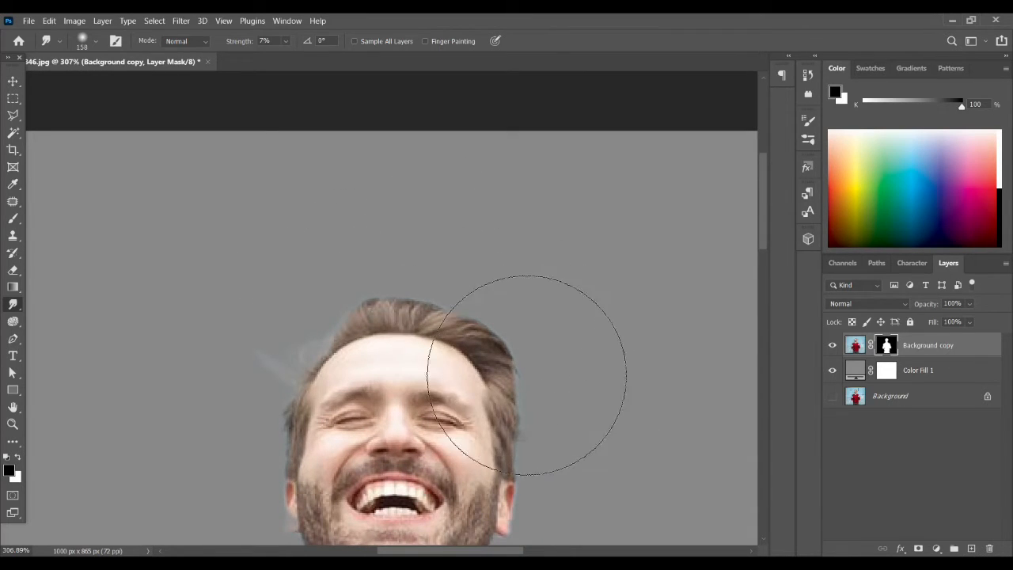
{"action": "scroll", "coordinate": [525, 375], "scroll_direction": "down", "scroll_amount": 3}
{"action": "scroll", "coordinate": [525, 375], "scroll_direction": "down", "scroll_amount": 4}
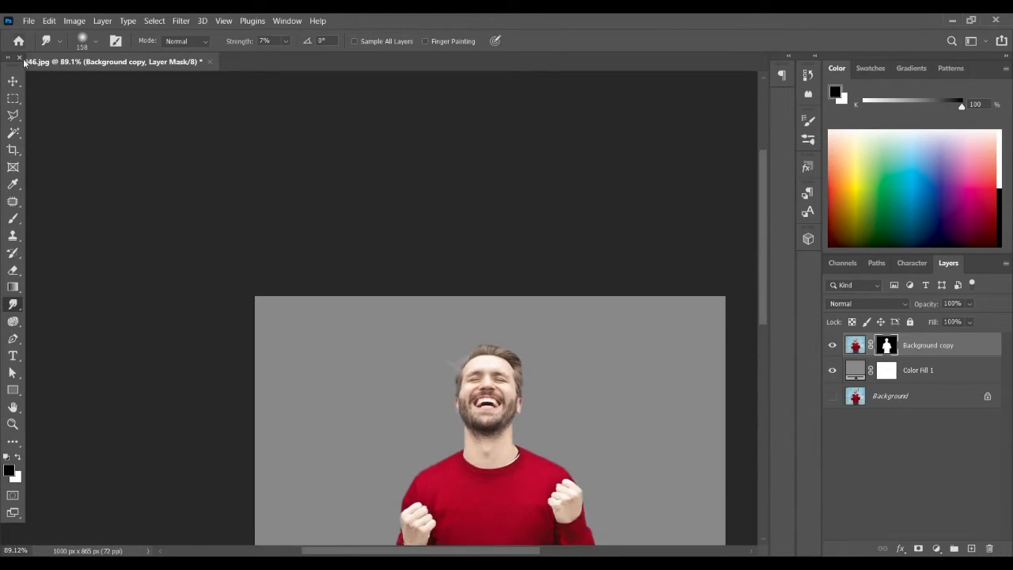
Switch to the Move tool and examine the smoothed edges around the head, neck and shoulders.
{"action": "left_click", "coordinate": [12, 83]}
{"action": "scroll", "coordinate": [577, 358], "scroll_direction": "down", "scroll_amount": 2}
{"action": "scroll", "coordinate": [579, 358], "scroll_direction": "up", "scroll_amount": 5}
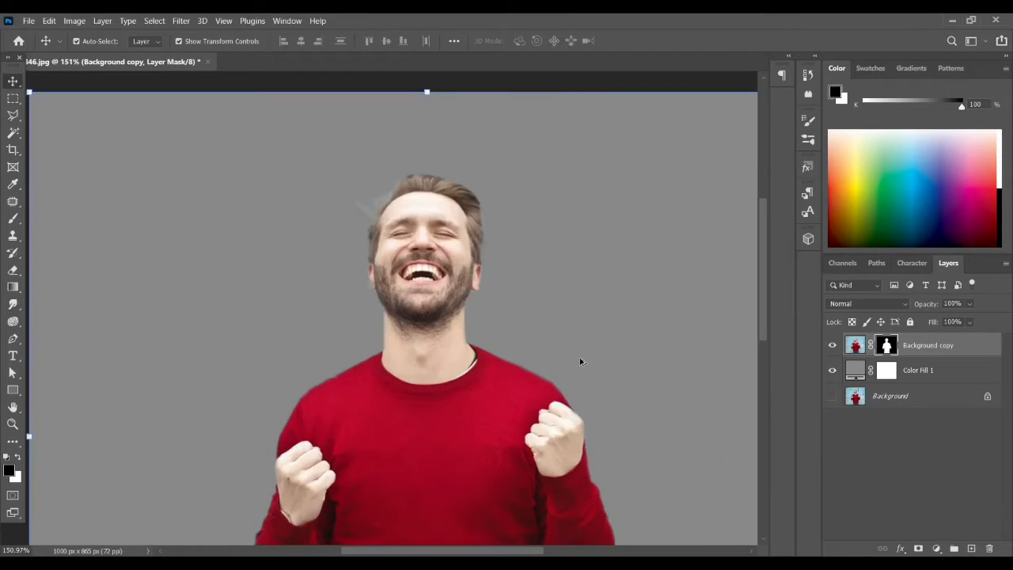
{"action": "scroll", "coordinate": [469, 373], "scroll_direction": "up", "scroll_amount": 2}
{"action": "scroll", "coordinate": [452, 411], "scroll_direction": "down", "scroll_amount": 5}
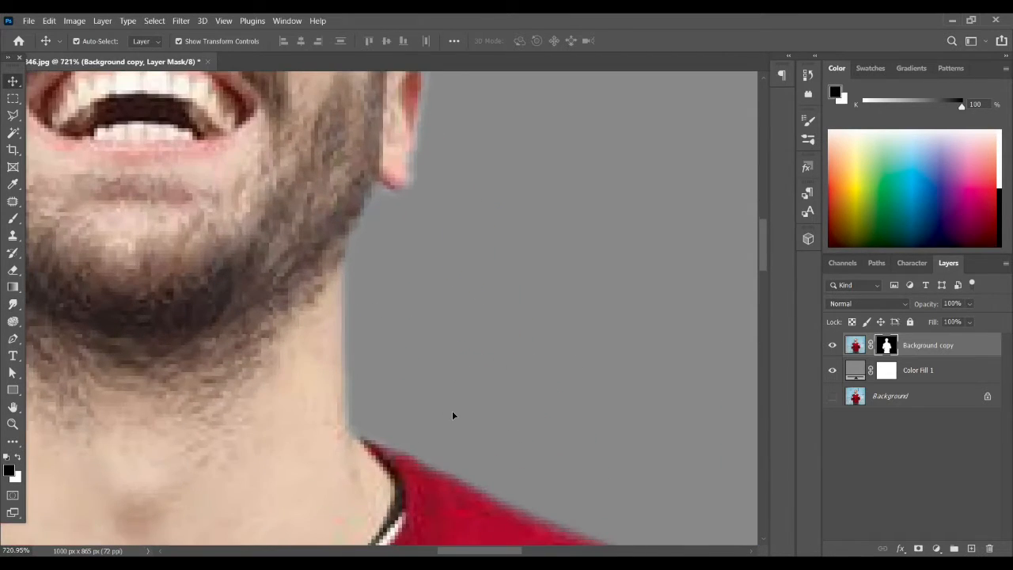
{"action": "scroll", "coordinate": [617, 407], "scroll_direction": "down", "scroll_amount": 3}
{"action": "scroll", "coordinate": [619, 410], "scroll_direction": "down", "scroll_amount": 4}
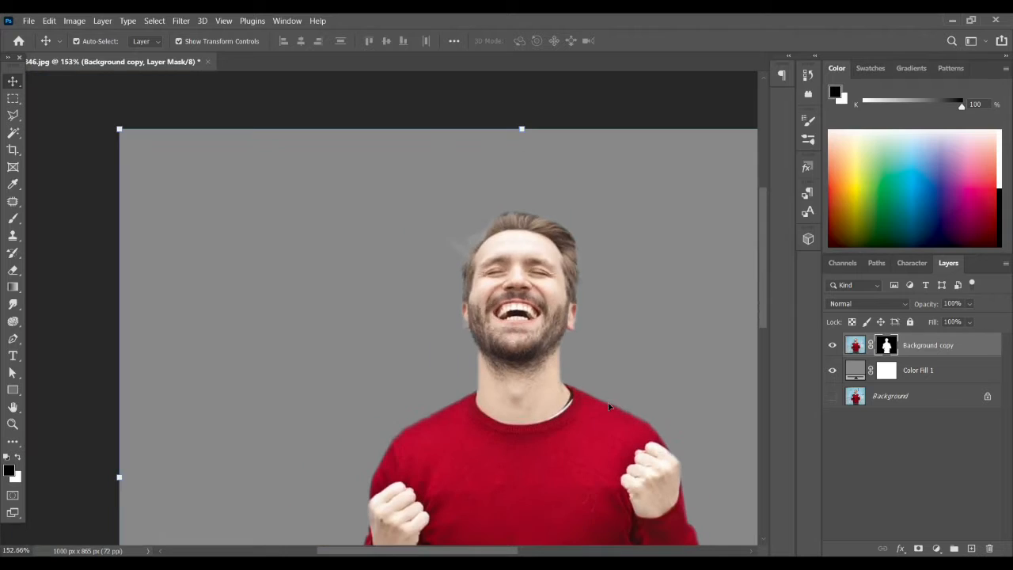
{"action": "scroll", "coordinate": [379, 219], "scroll_direction": "up", "scroll_amount": 5}
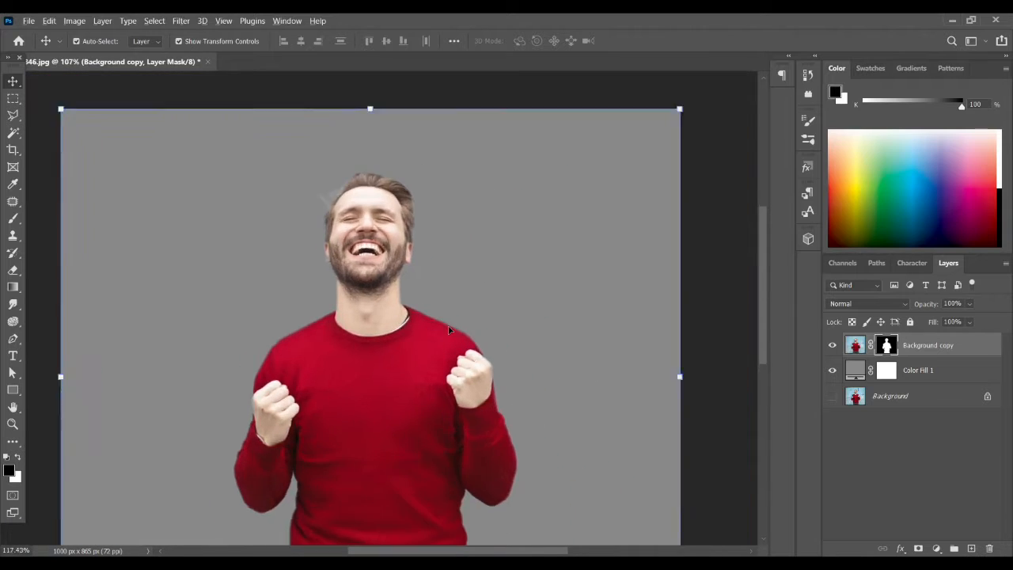
Examine the cut-out's hair edge up close and the man's whole outline against the gray background.
{"action": "scroll", "coordinate": [381, 217], "scroll_direction": "up", "scroll_amount": 2}
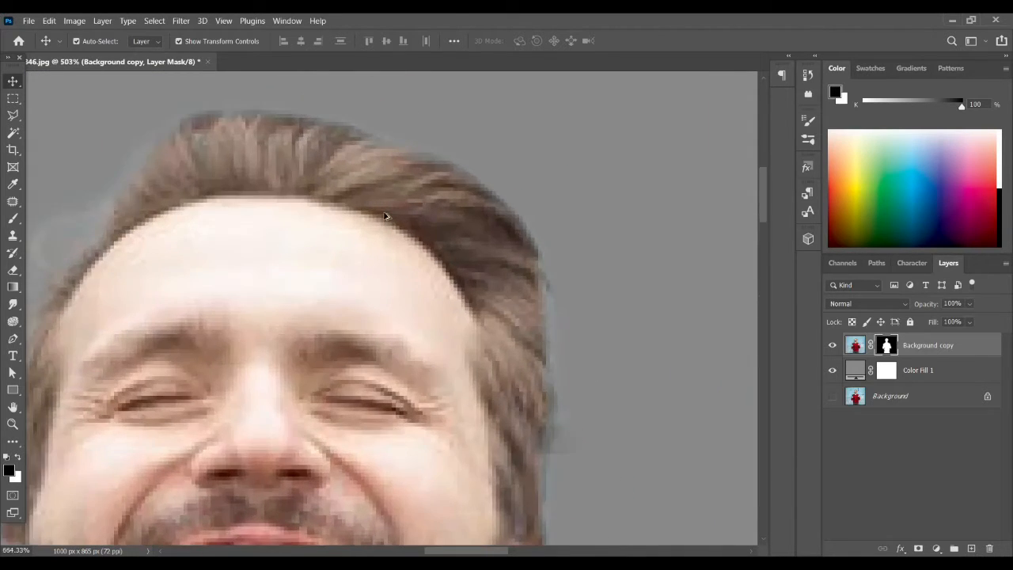
{"action": "scroll", "coordinate": [384, 216], "scroll_direction": "down", "scroll_amount": 5}
{"action": "scroll", "coordinate": [384, 216], "scroll_direction": "down", "scroll_amount": 3}
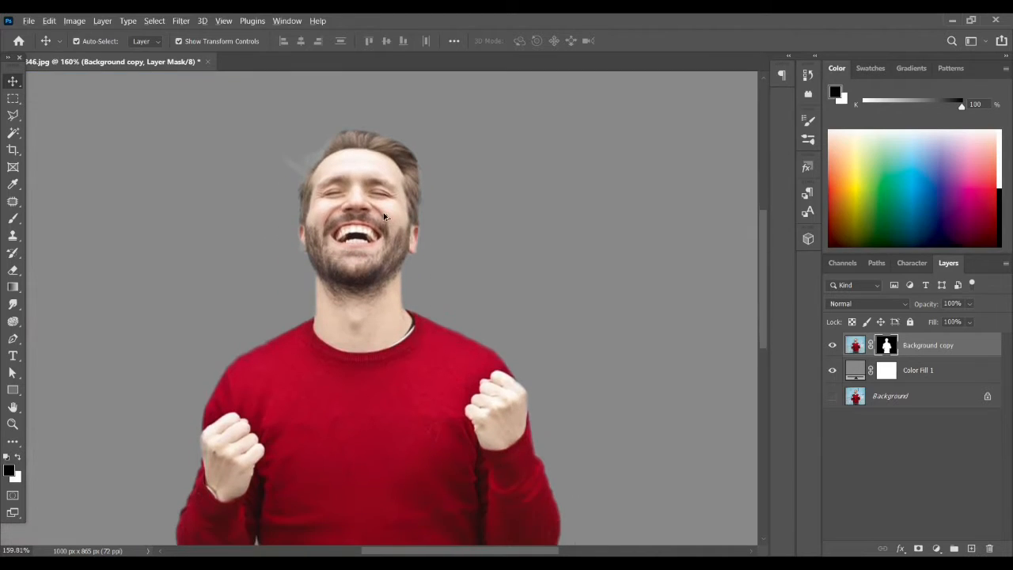
{"action": "scroll", "coordinate": [383, 216], "scroll_direction": "down", "scroll_amount": 2}
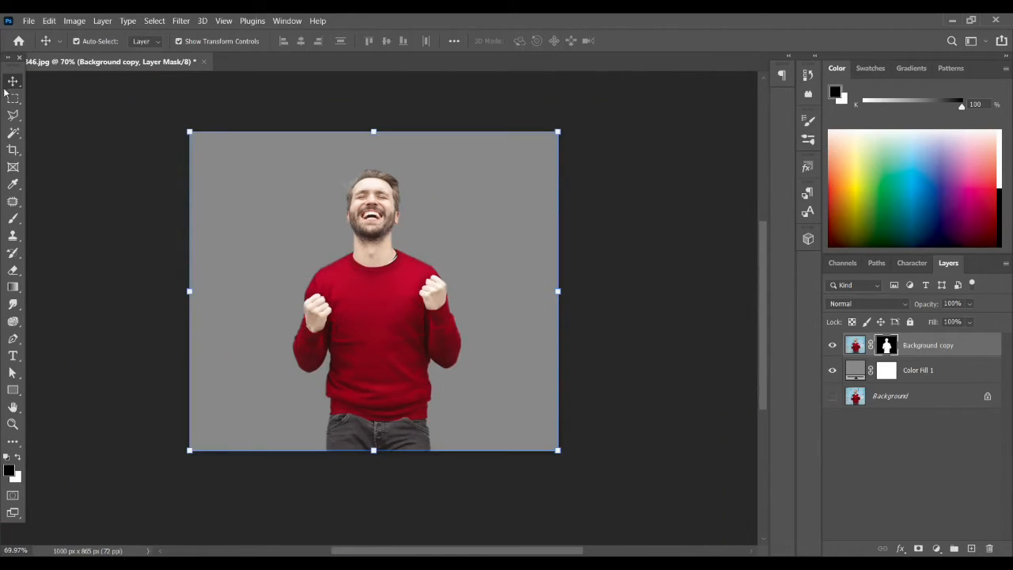
{"action": "scroll", "coordinate": [514, 330], "scroll_direction": "up", "scroll_amount": 2}
{"action": "scroll", "coordinate": [254, 400], "scroll_direction": "down", "scroll_amount": 2}
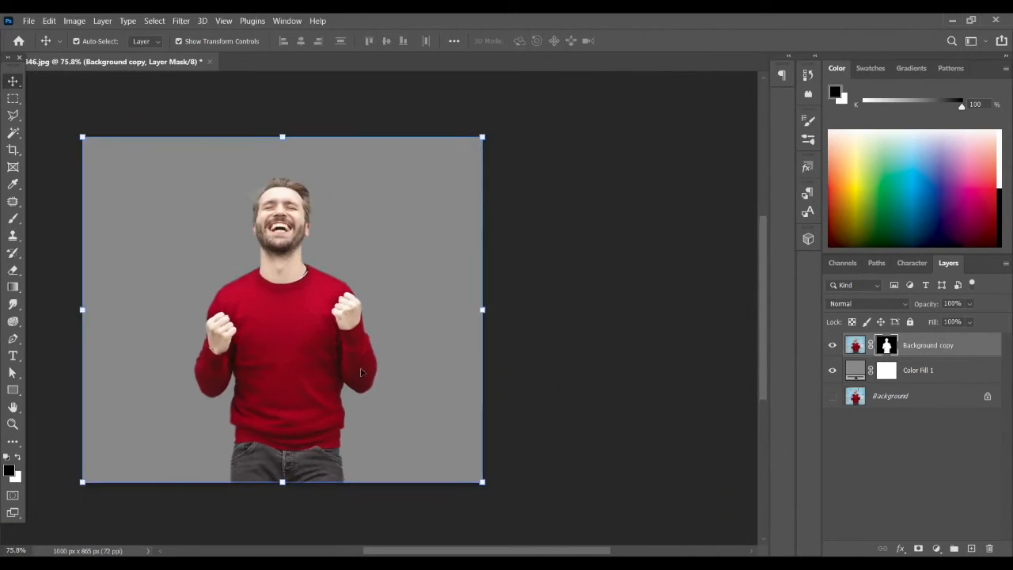
{"action": "left_click_drag", "start_coordinate": [271, 315], "coordinate": [382, 336]}
{"action": "scroll", "coordinate": [382, 335], "scroll_direction": "up", "scroll_amount": 2}
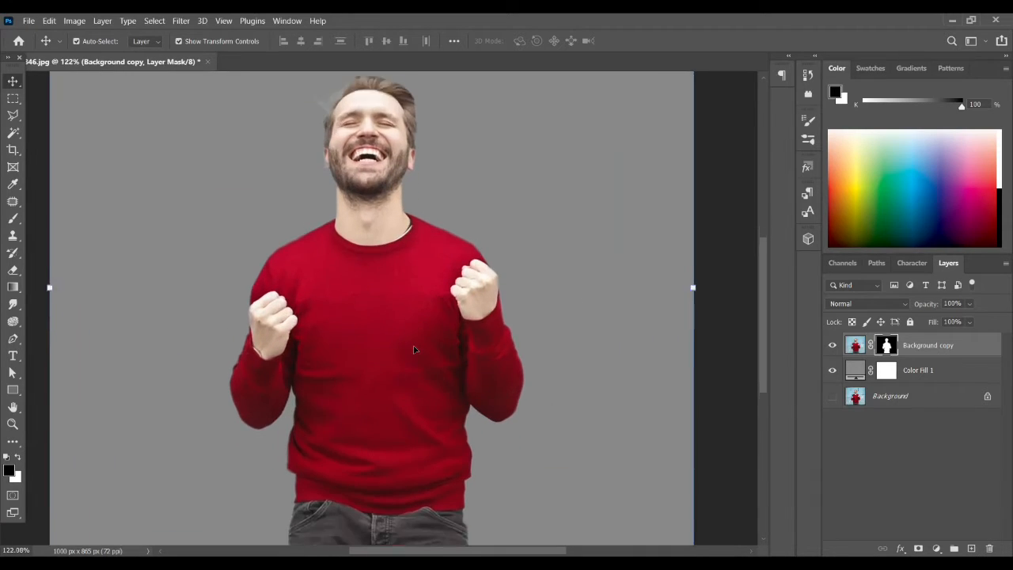
{"action": "scroll", "coordinate": [404, 339], "scroll_direction": "down", "scroll_amount": 3}
{"action": "scroll", "coordinate": [404, 339], "scroll_direction": "up", "scroll_amount": 1}
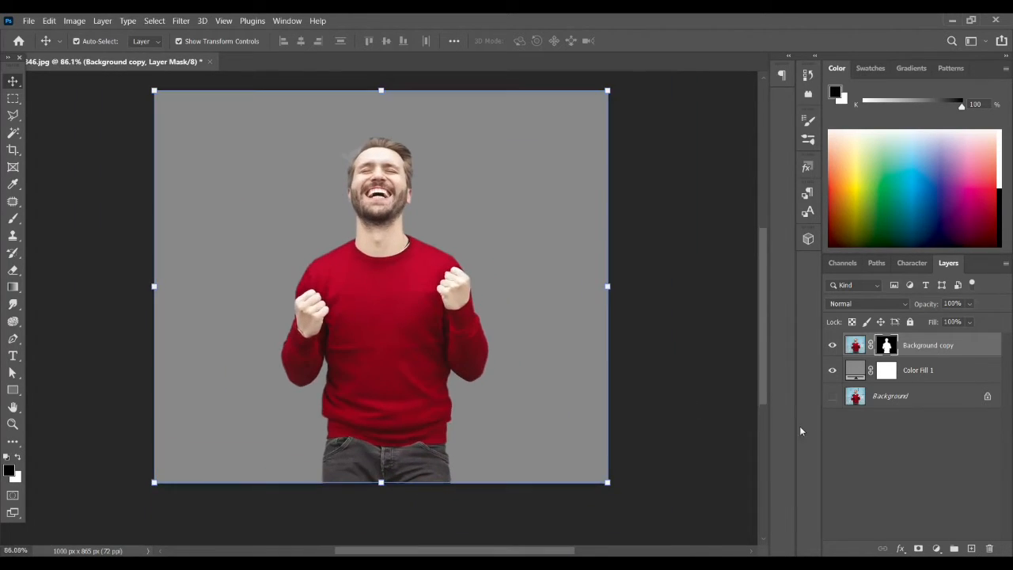
Add a Curves adjustment layer above the cut-out and darken the shadows with a curve point at input 35, output 21.
{"action": "left_click", "coordinate": [937, 549]}
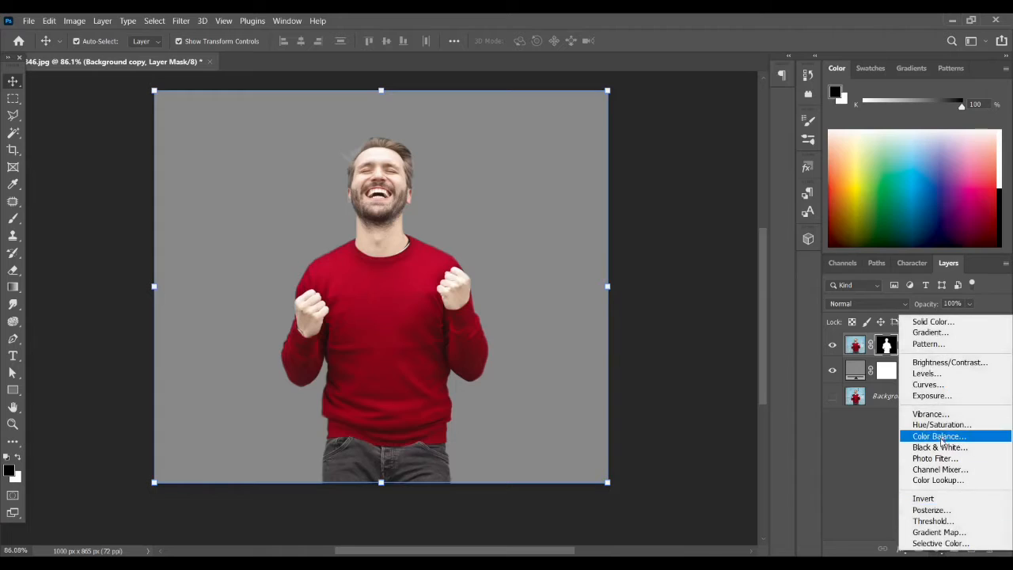
{"action": "left_click", "coordinate": [924, 385]}
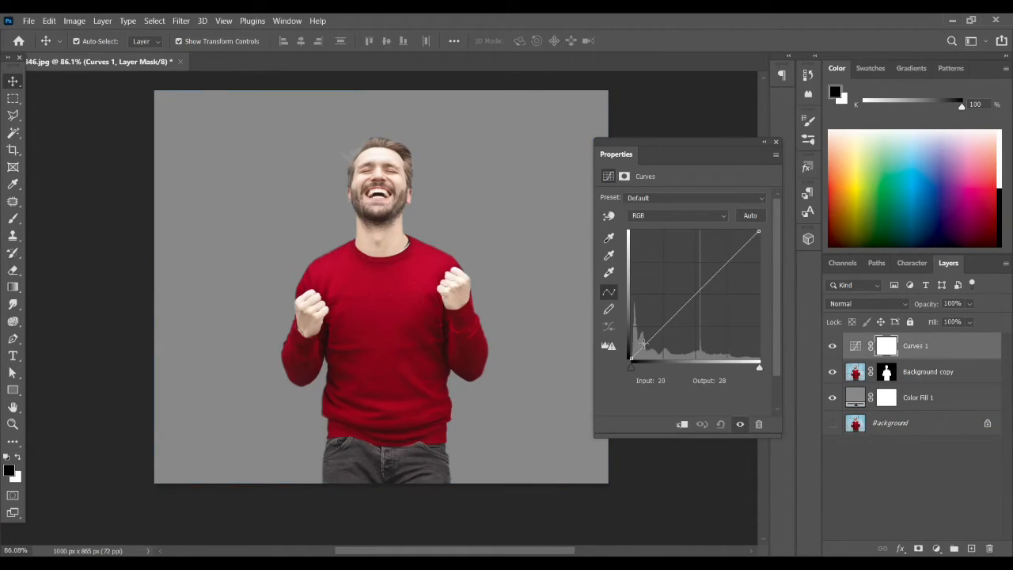
{"action": "mouse_move", "coordinate": [643, 342]}
{"action": "left_mouse_down"}
{"action": "mouse_move", "coordinate": [644, 331]}
{"action": "mouse_move", "coordinate": [649, 348]}
{"action": "left_mouse_up"}
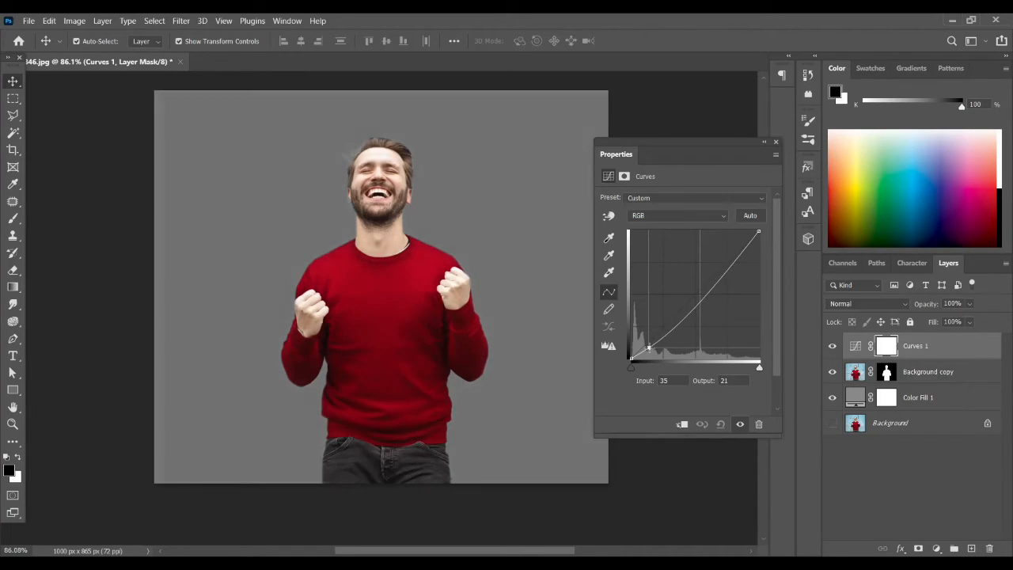
{"action": "left_click", "coordinate": [776, 142]}
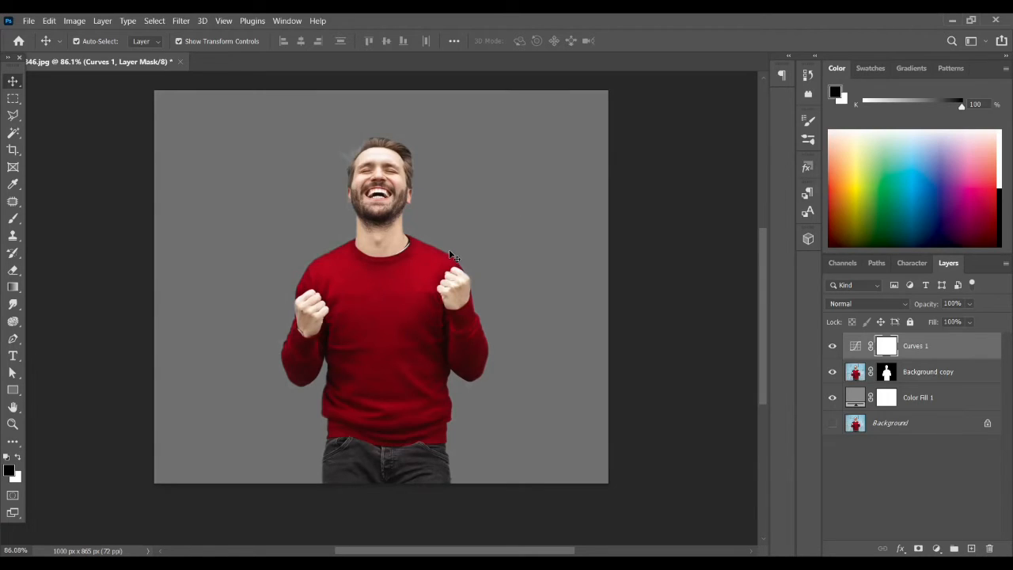
Examine the darkened image's edges along the shoulder, collar, neck and beard, and the man's overall outline.
{"action": "scroll", "coordinate": [422, 250], "scroll_direction": "up", "scroll_amount": 10}
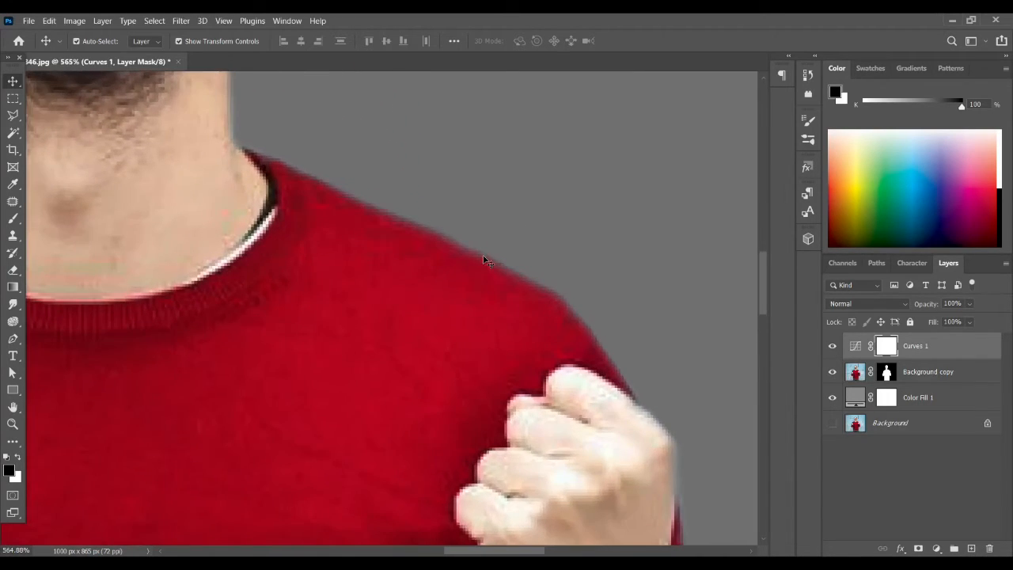
{"action": "scroll", "coordinate": [485, 257], "scroll_direction": "up", "scroll_amount": 1}
{"action": "scroll", "coordinate": [576, 375], "scroll_direction": "down", "scroll_amount": 4}
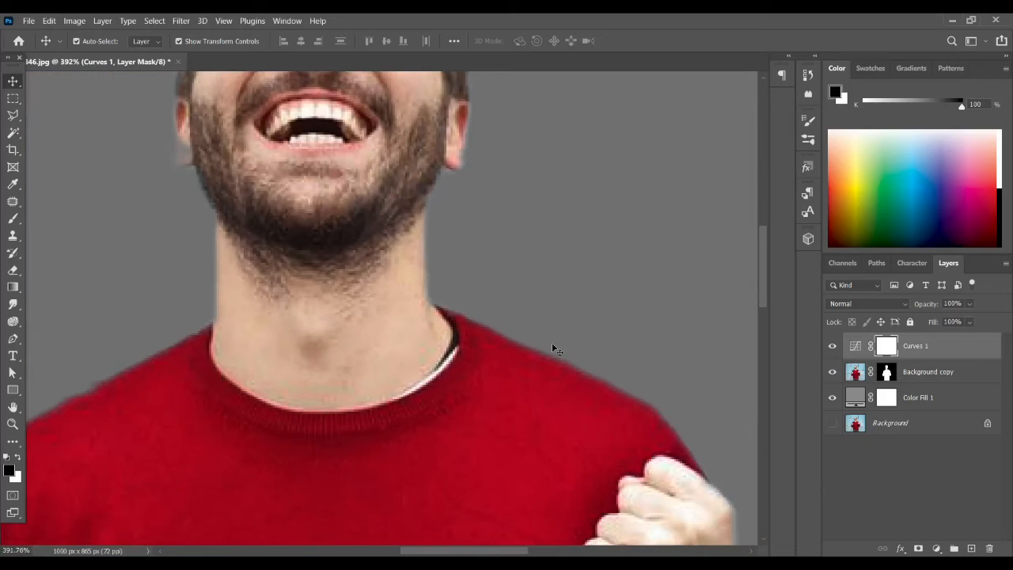
{"action": "scroll", "coordinate": [566, 362], "scroll_direction": "up", "scroll_amount": 2}
{"action": "scroll", "coordinate": [355, 296], "scroll_direction": "up", "scroll_amount": 2}
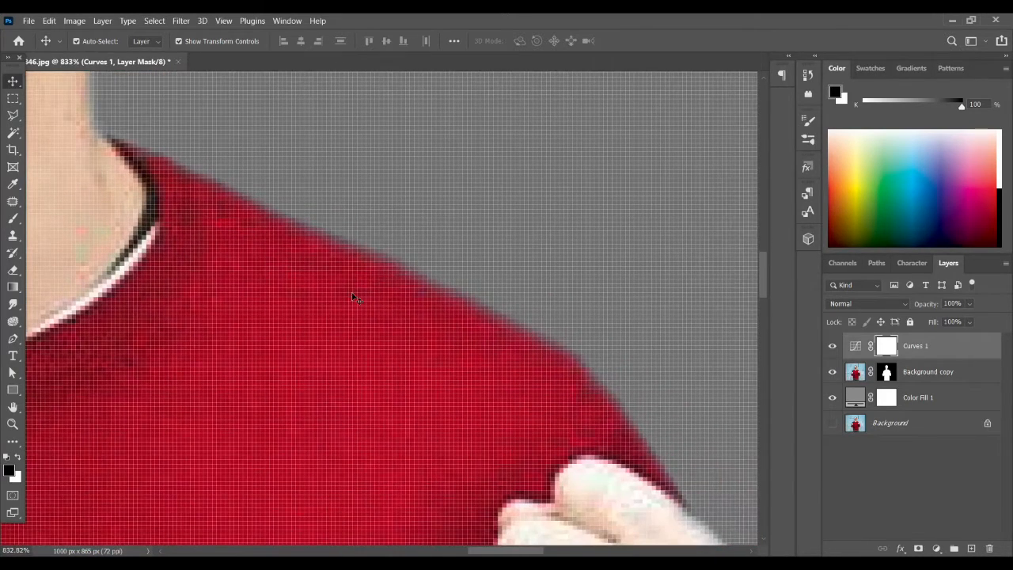
{"action": "scroll", "coordinate": [352, 293], "scroll_direction": "down", "scroll_amount": 6}
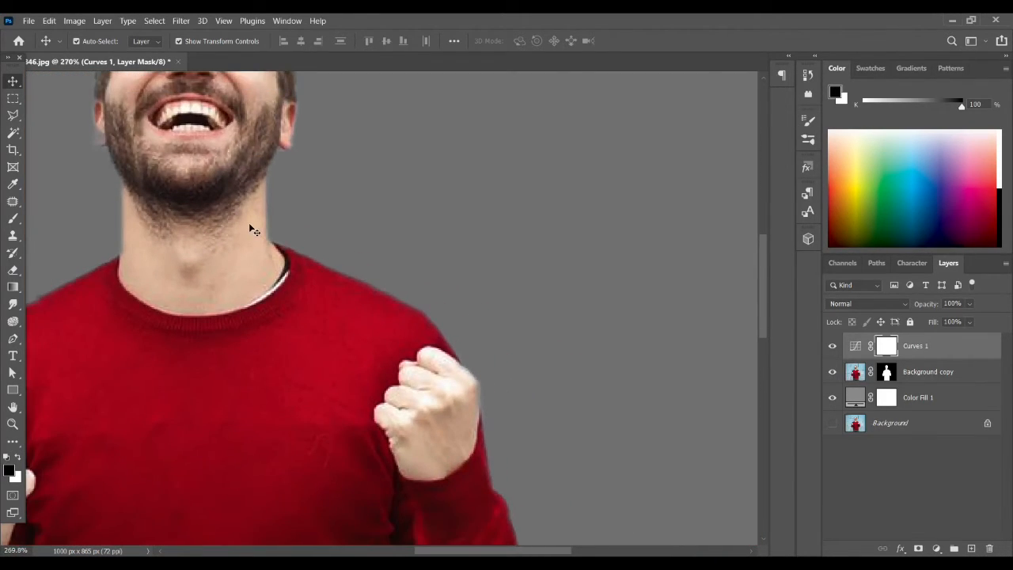
{"action": "scroll", "coordinate": [253, 230], "scroll_direction": "up", "scroll_amount": 1}
{"action": "scroll", "coordinate": [287, 226], "scroll_direction": "up", "scroll_amount": 2}
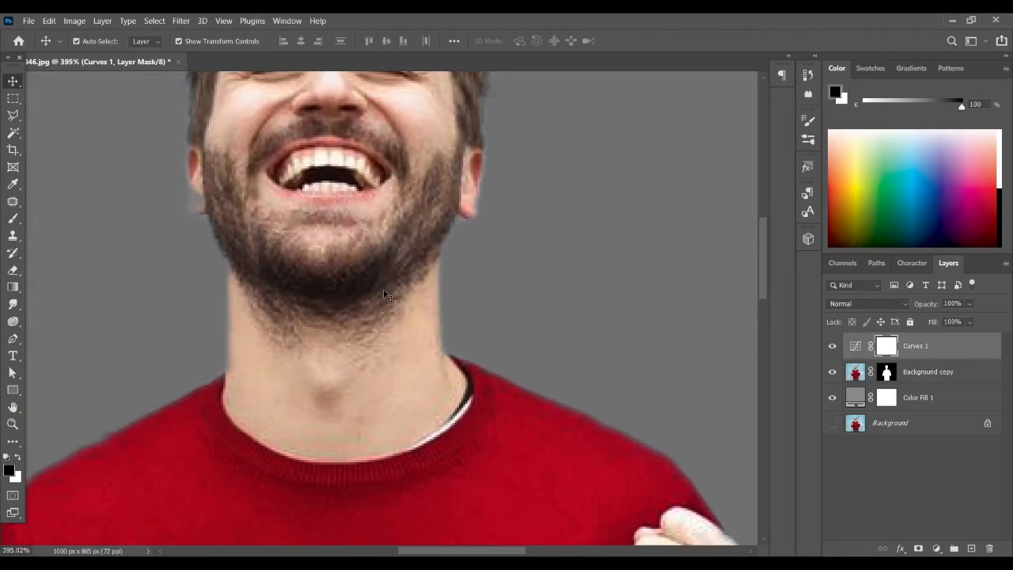
{"action": "scroll", "coordinate": [384, 294], "scroll_direction": "down", "scroll_amount": 4}
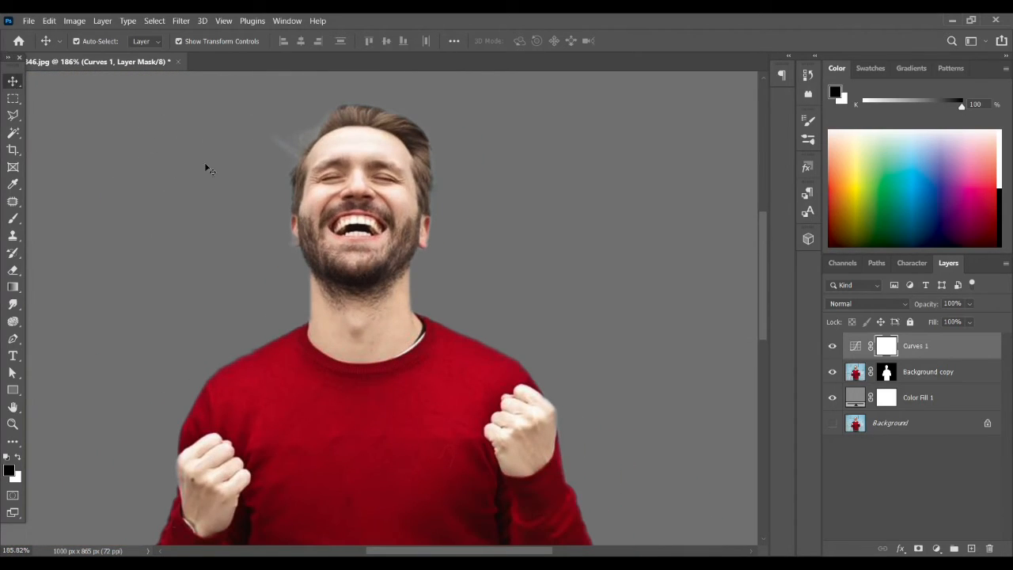
{"action": "scroll", "coordinate": [374, 278], "scroll_direction": "down", "scroll_amount": 2}
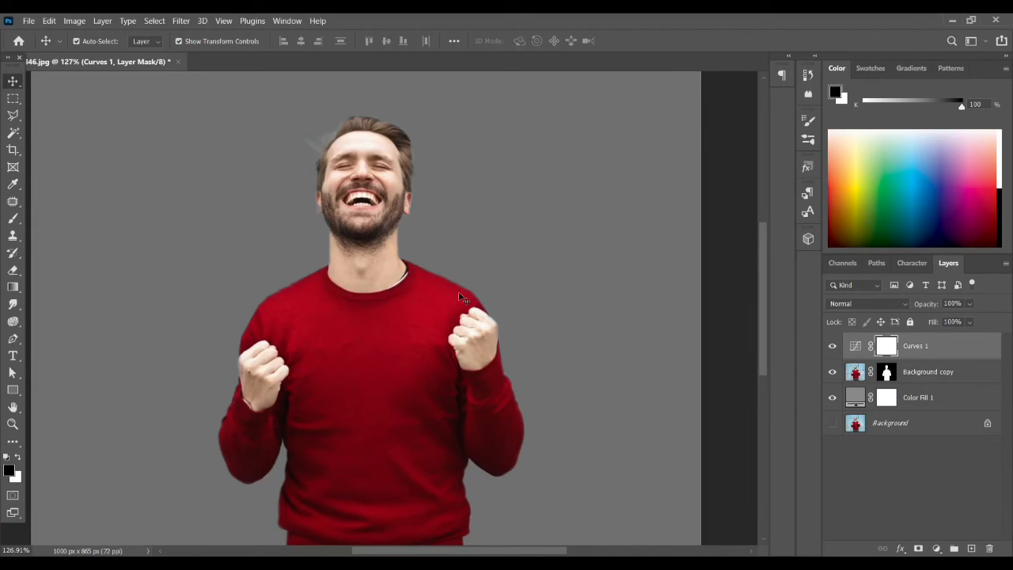
{"action": "scroll", "coordinate": [459, 294], "scroll_direction": "down", "scroll_amount": 1}
{"action": "scroll", "coordinate": [459, 294], "scroll_direction": "up", "scroll_amount": 2}
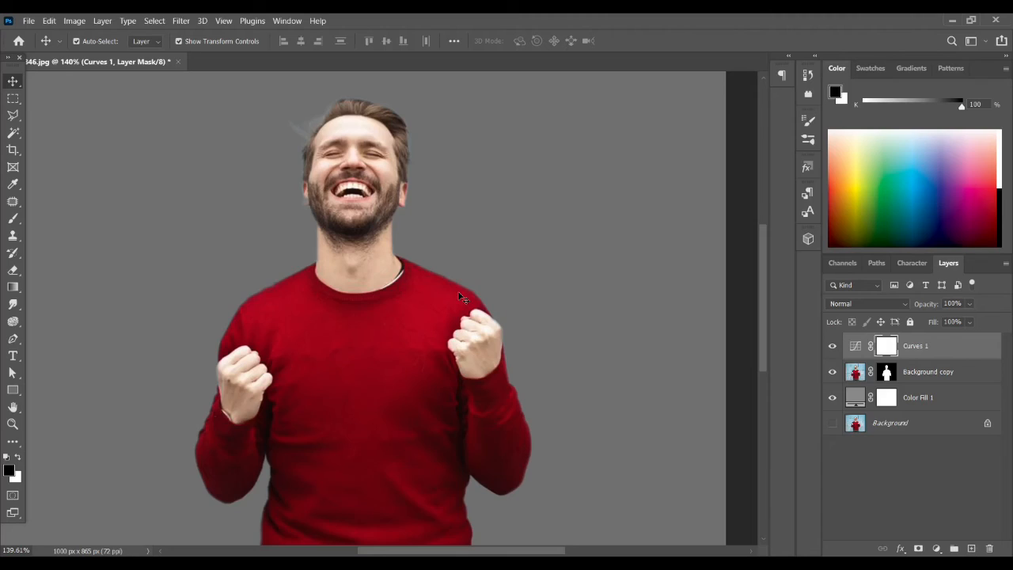
{"action": "scroll", "coordinate": [457, 290], "scroll_direction": "down", "scroll_amount": 1}
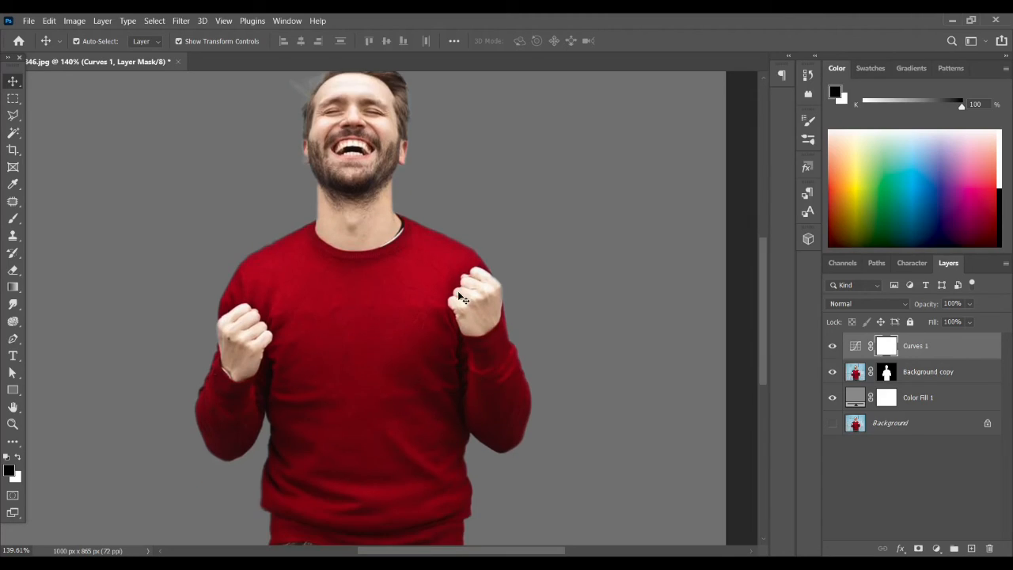